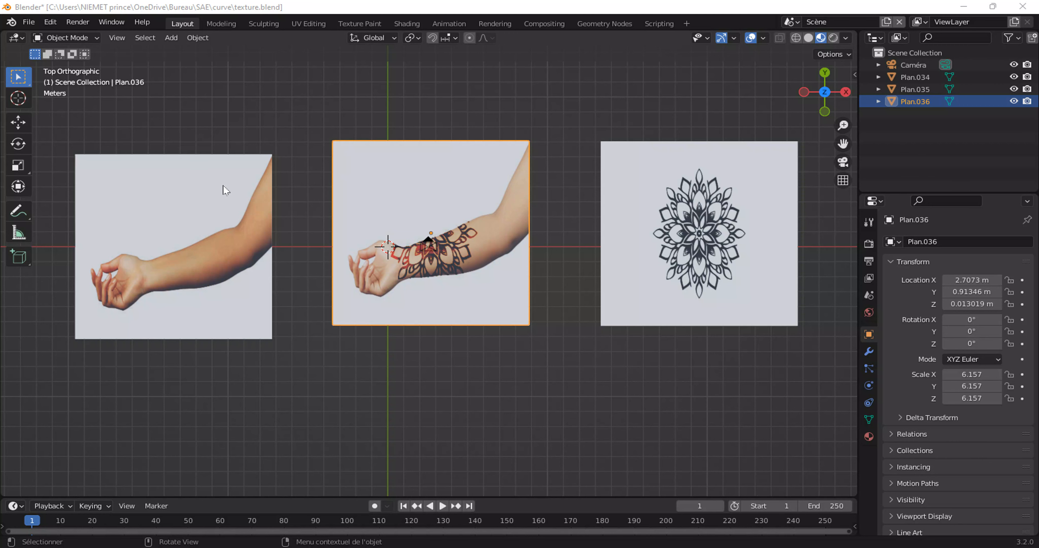
Examine the three finished reference planes: the bare arm, the tattooed arm and the mandala.
{"action": "scroll", "coordinate": [431, 277], "scroll_direction": "up", "scroll_amount": 2}
{"action": "scroll", "coordinate": [433, 284], "scroll_direction": "down", "scroll_amount": 3}
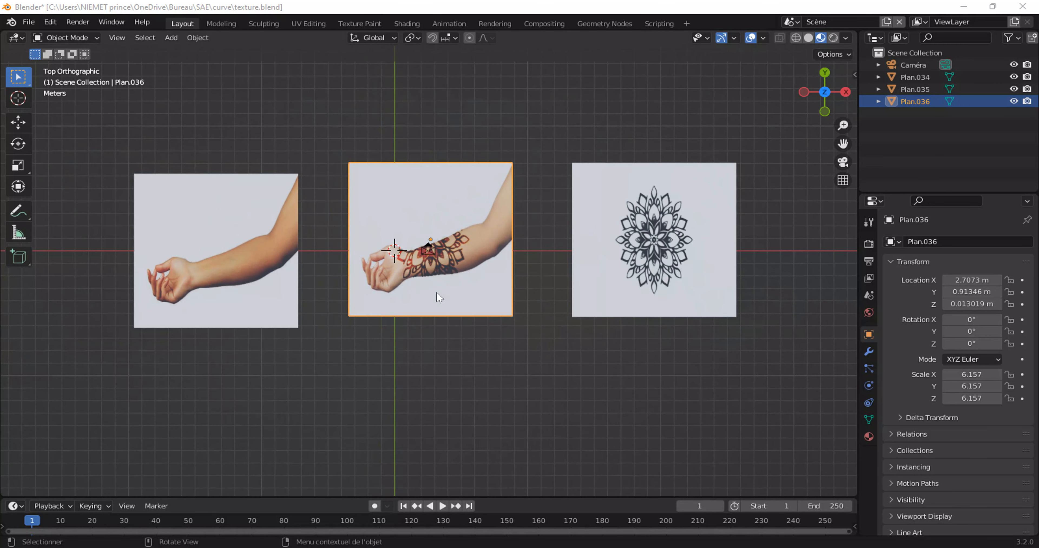
{"action": "left_click", "coordinate": [619, 227]}
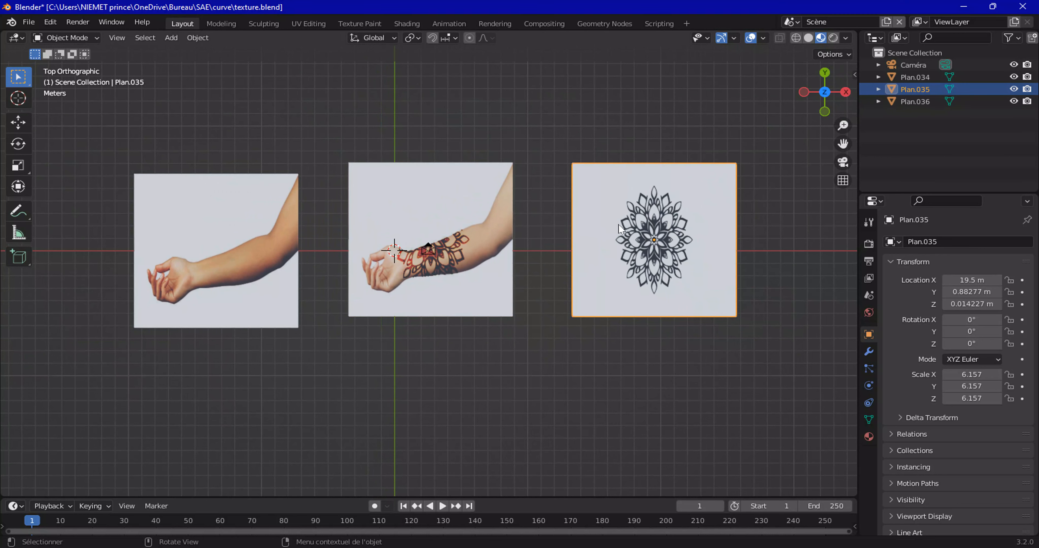
{"action": "left_click", "coordinate": [284, 253]}
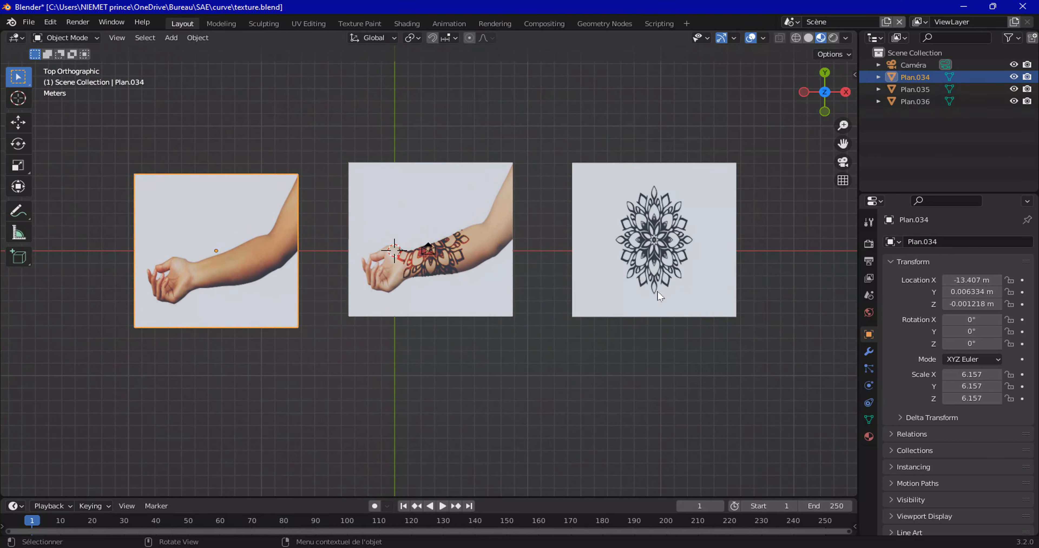
{"action": "left_click", "coordinate": [639, 277]}
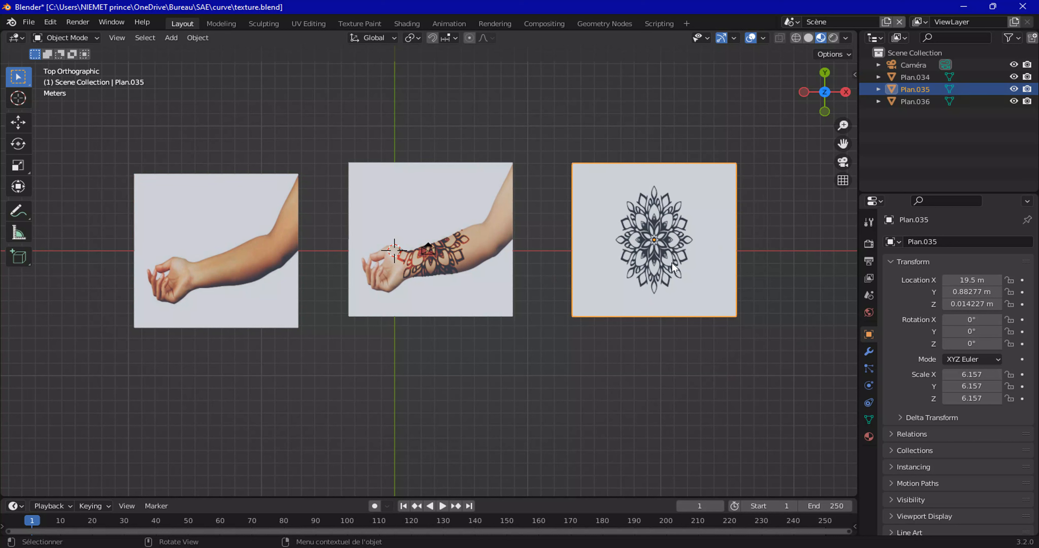
{"action": "left_click", "coordinate": [493, 260]}
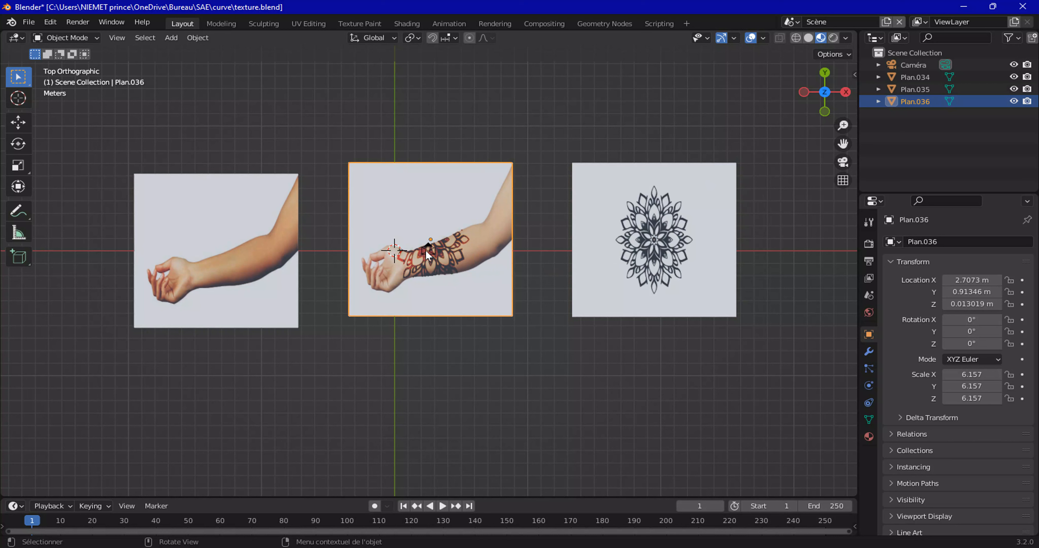
{"action": "left_click", "coordinate": [685, 226]}
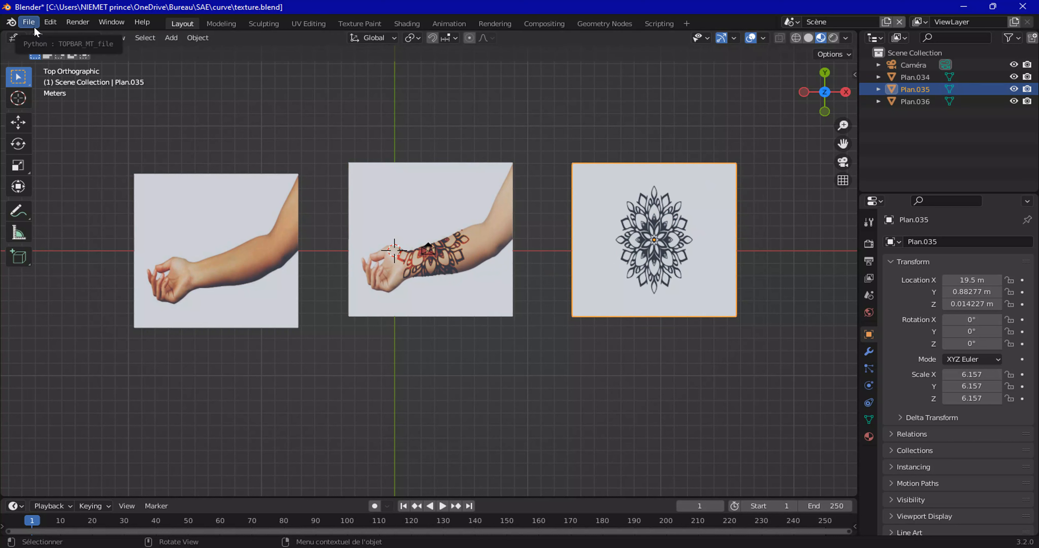
Create a new empty scene and add a plane to it, scaled up to about 7.72.
{"action": "left_click", "coordinate": [887, 22]}
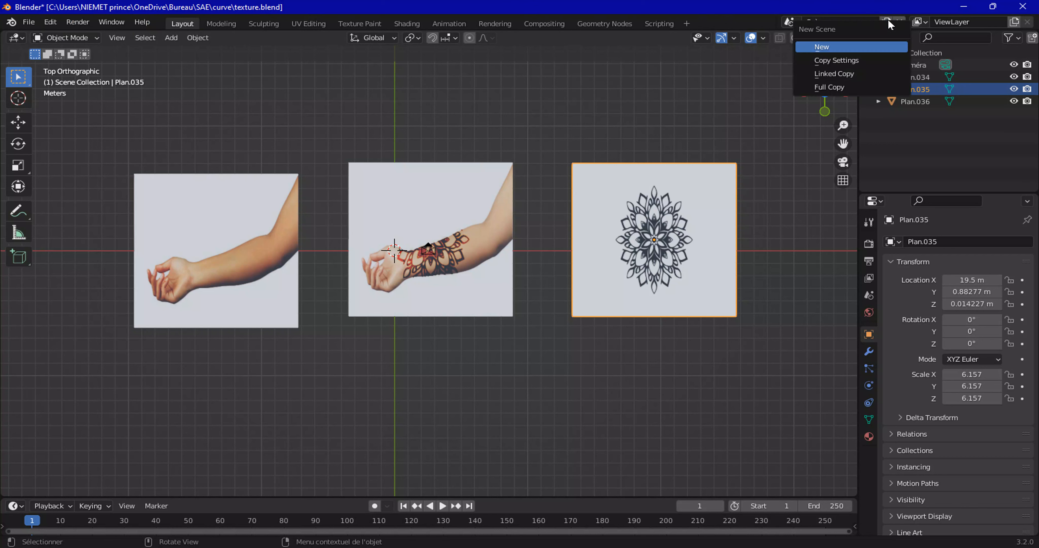
{"action": "left_click", "coordinate": [875, 47]}
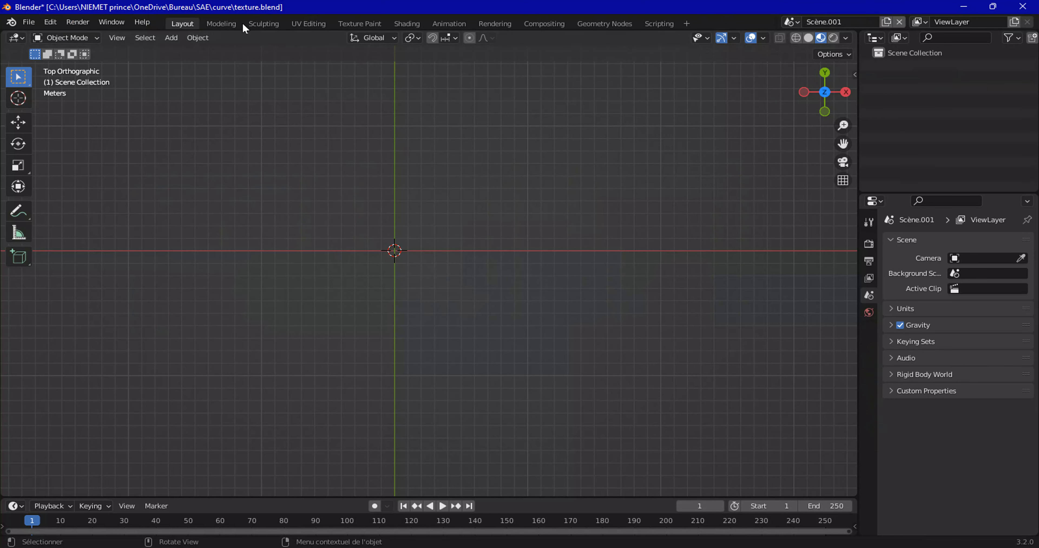
{"action": "left_click", "coordinate": [169, 39]}
{"action": "mouse_move", "coordinate": [182, 55]}
{"action": "left_click", "coordinate": [283, 51]}
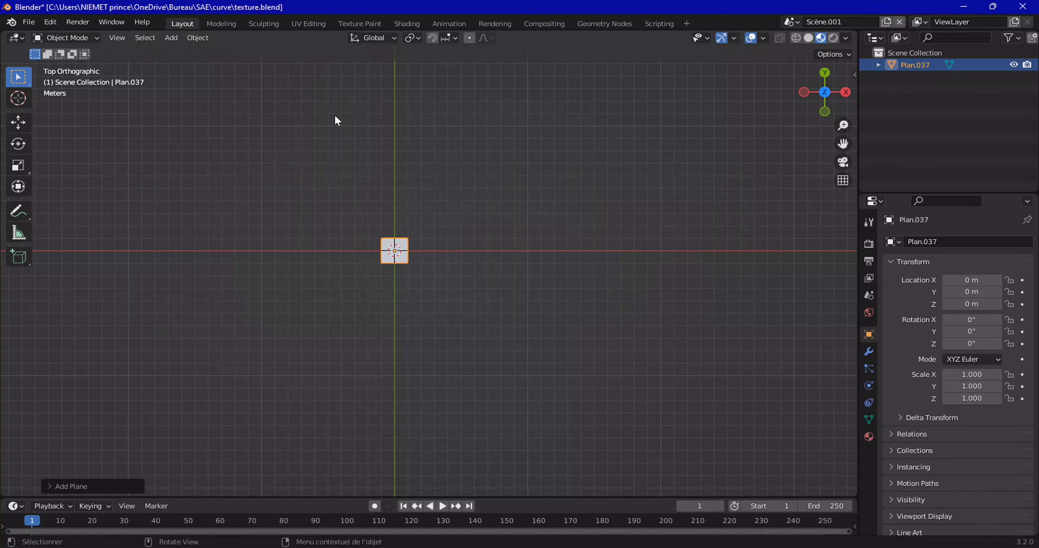
{"action": "key", "text": "s"}
{"action": "left_click", "coordinate": [754, 169]}
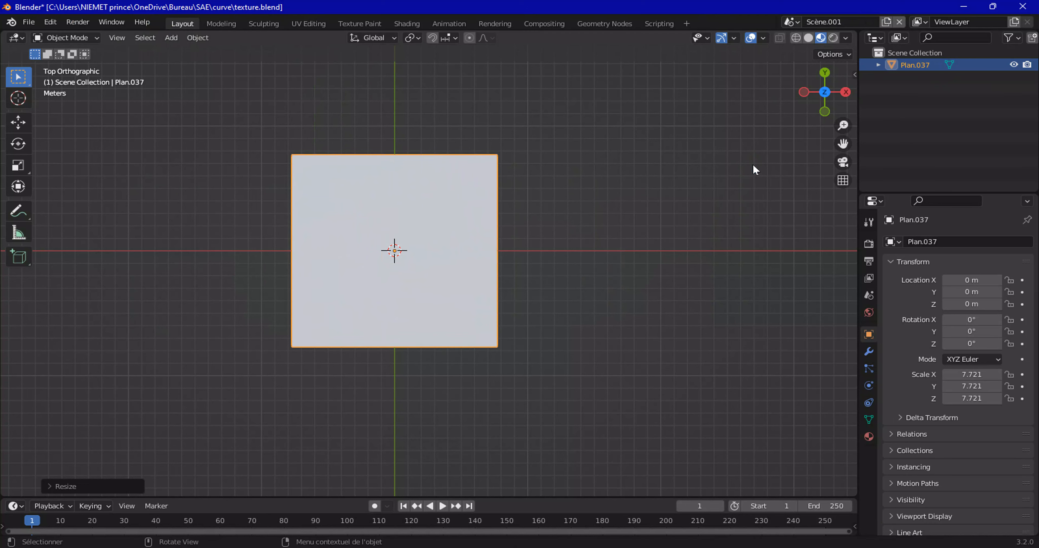
Switch to the Shading workspace and give the plane a new material.
{"action": "left_click", "coordinate": [405, 23]}
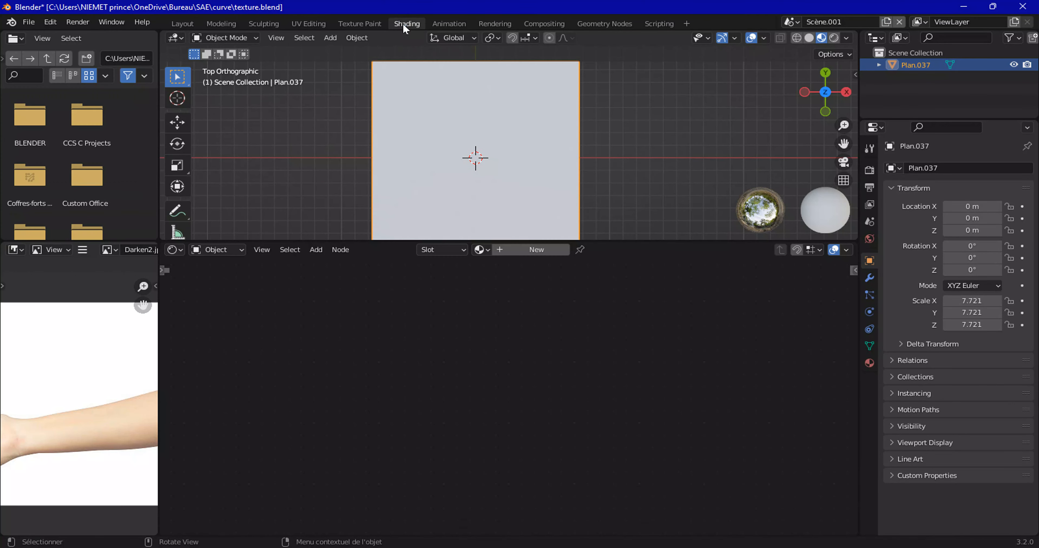
{"action": "left_click", "coordinate": [539, 249]}
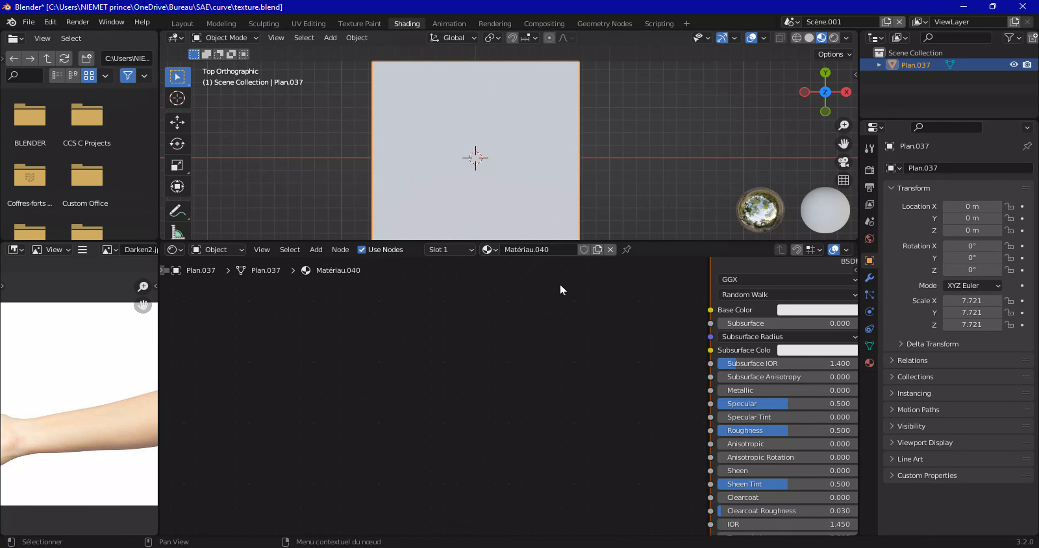
{"action": "key", "text": "Home"}
{"action": "scroll", "coordinate": [23, 363], "scroll_direction": "down", "scroll_amount": 5}
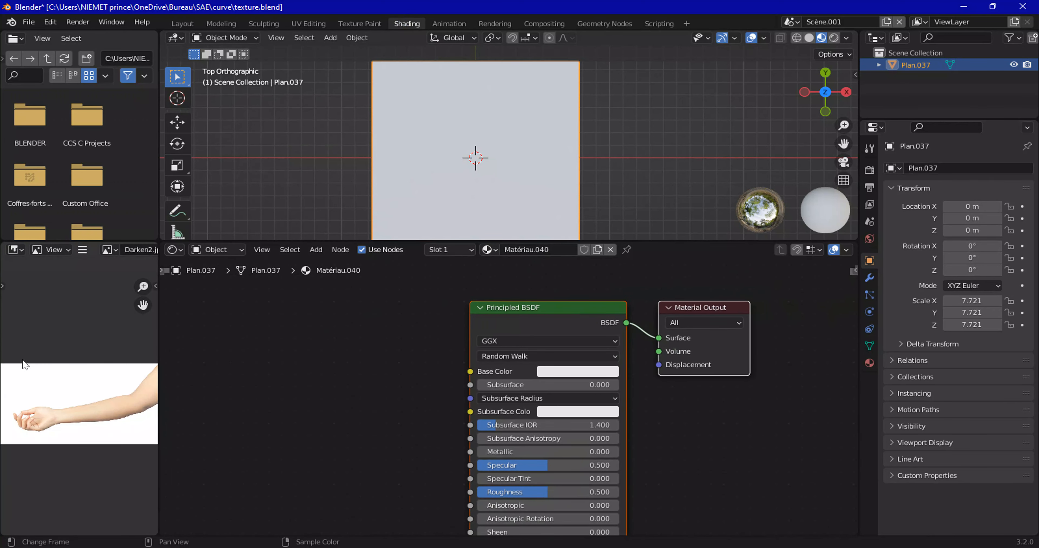
{"action": "scroll", "coordinate": [49, 343], "scroll_direction": "up", "scroll_amount": 2}
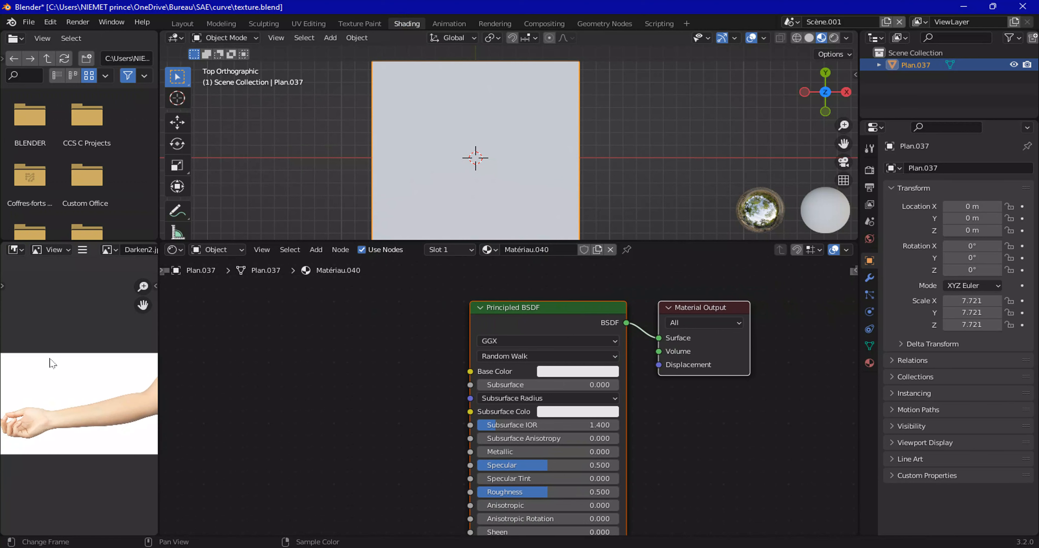
{"action": "scroll", "coordinate": [48, 344], "scroll_direction": "down", "scroll_amount": 1}
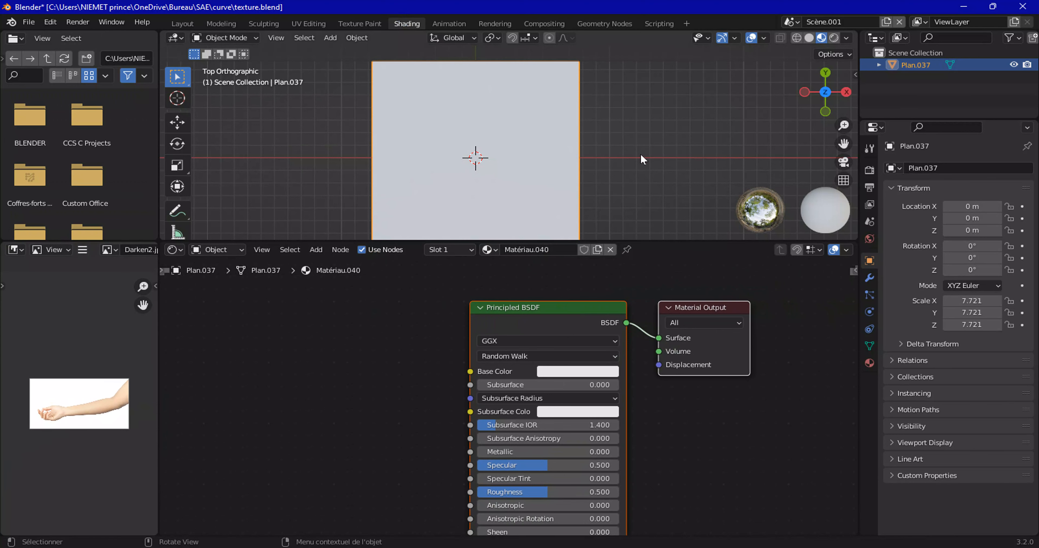
{"action": "scroll", "coordinate": [641, 158], "scroll_direction": "down", "scroll_amount": 2}
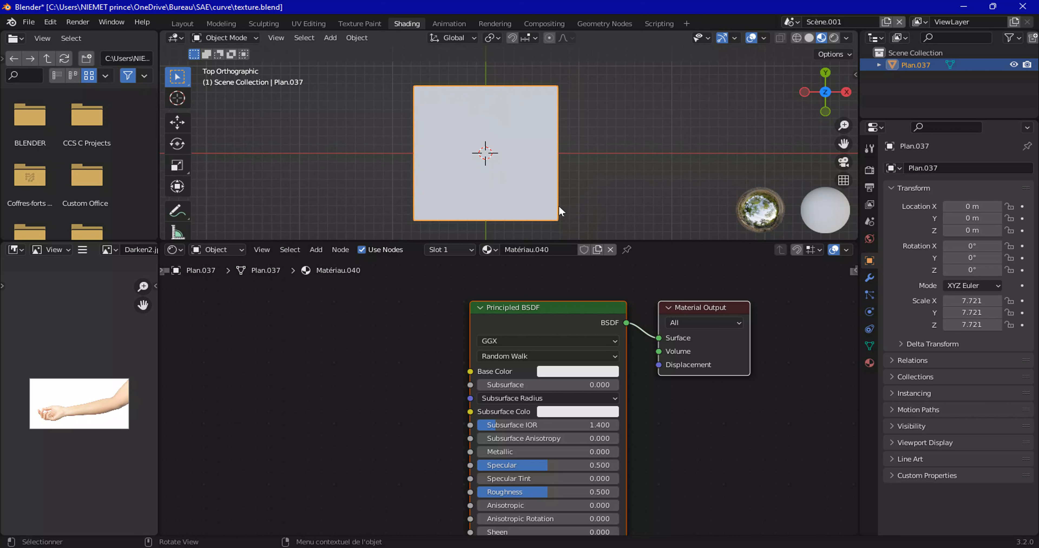
Add an Image Texture node to the plane's material and load Darken2.jpg from the AAPhoto folder into it.
{"action": "left_click", "coordinate": [316, 249]}
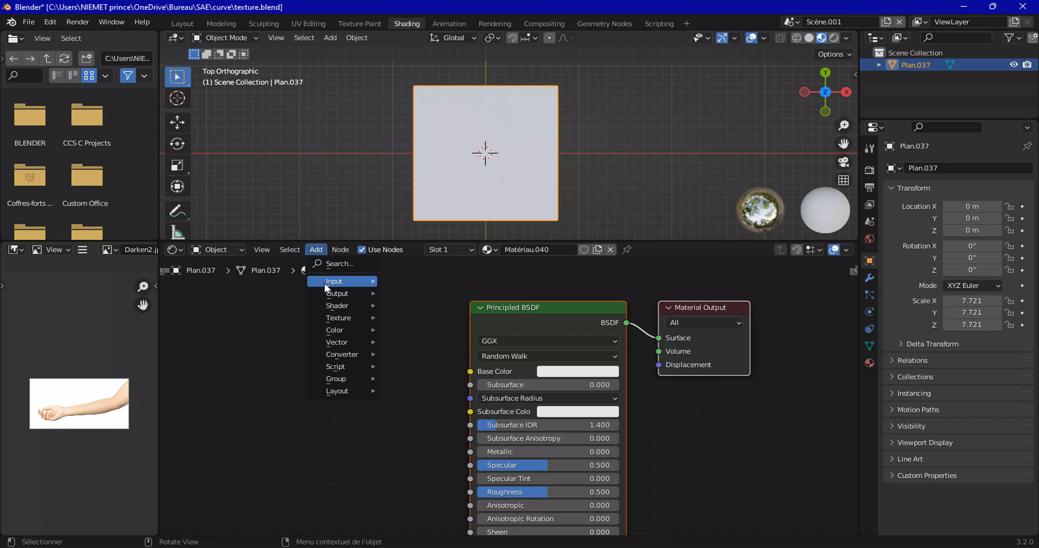
{"action": "mouse_move", "coordinate": [327, 317]}
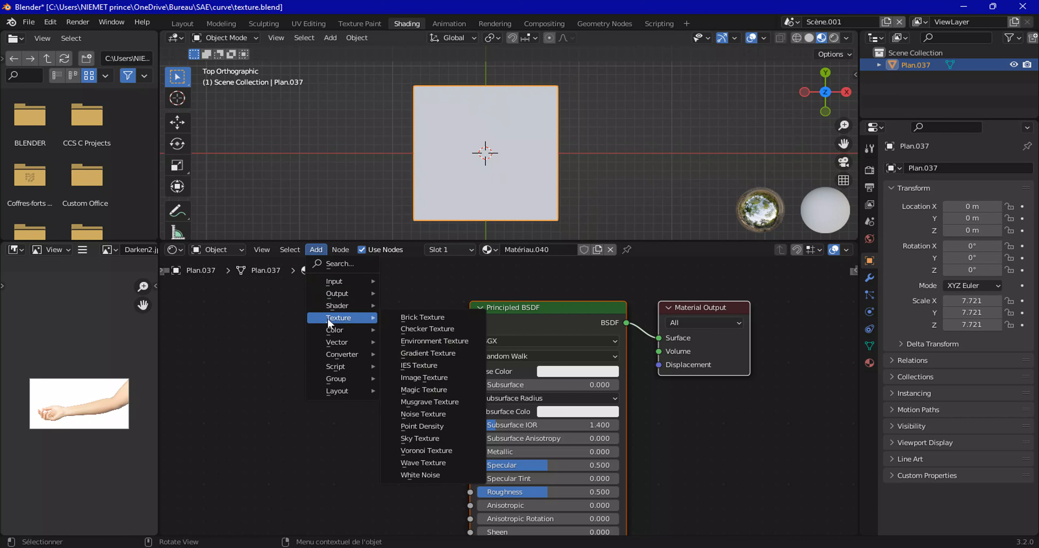
{"action": "left_click", "coordinate": [420, 382]}
{"action": "left_click", "coordinate": [289, 357]}
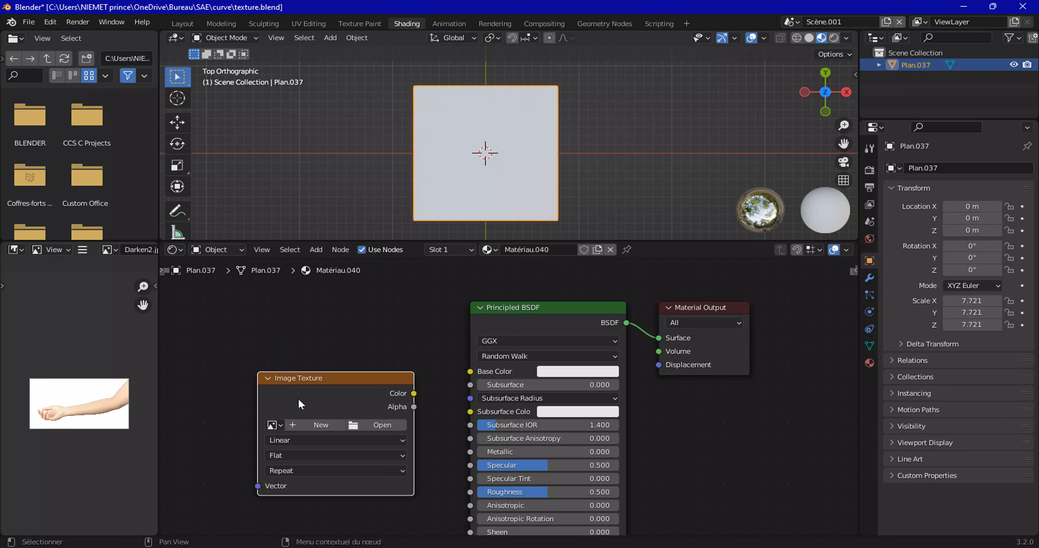
{"action": "left_click", "coordinate": [376, 425]}
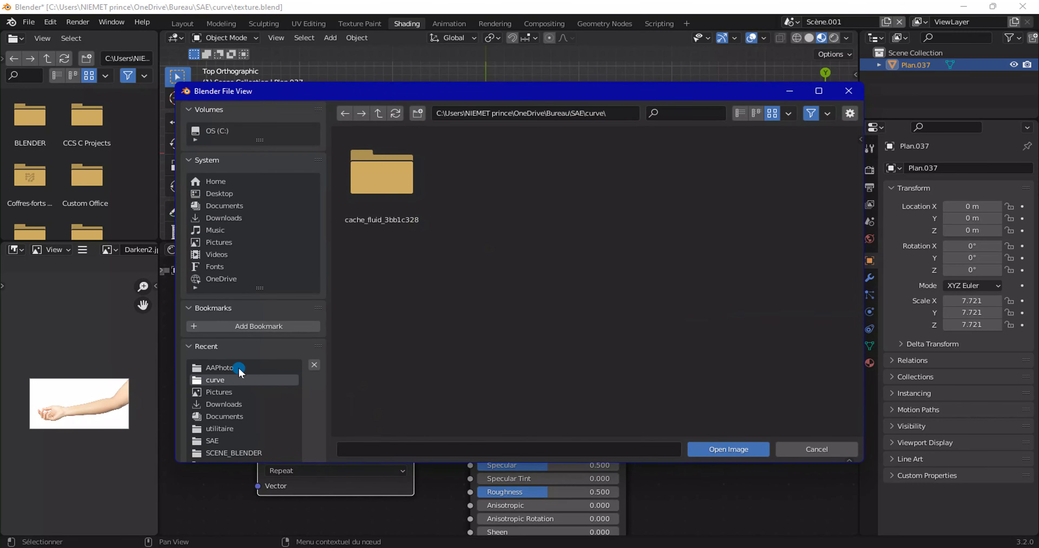
{"action": "left_click", "coordinate": [239, 369]}
{"action": "left_click", "coordinate": [504, 212]}
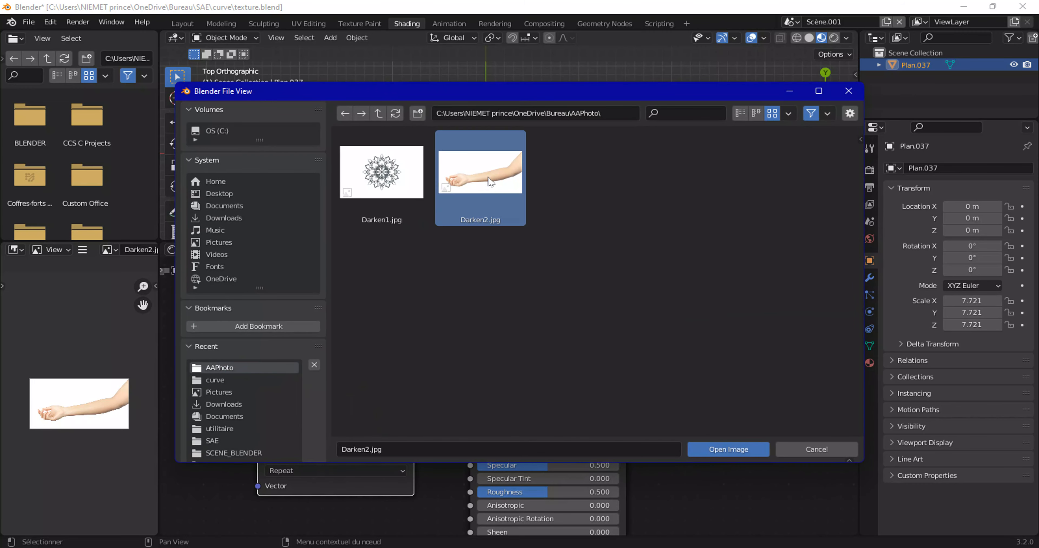
{"action": "left_click", "coordinate": [722, 459]}
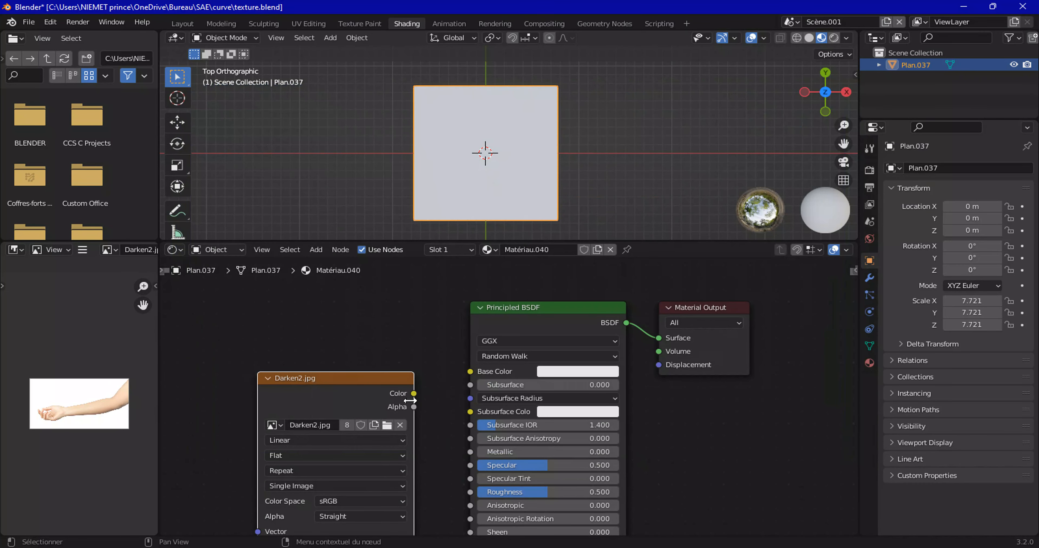
Link the image texture's Color to the Principled BSDF's Base Color and move the texture node farther from the shader.
{"action": "left_click_drag", "start_coordinate": [413, 393], "coordinate": [470, 371]}
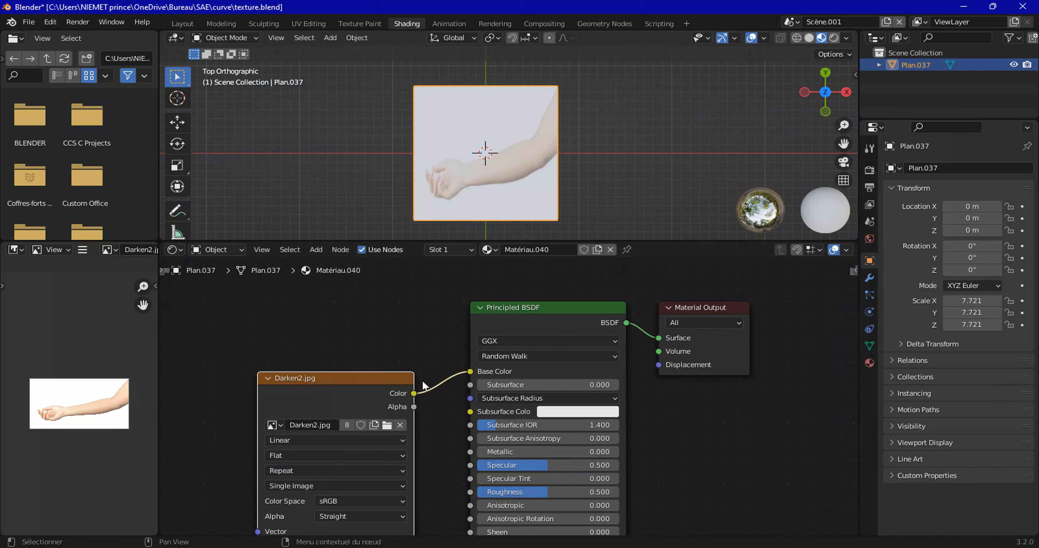
{"action": "left_click_drag", "start_coordinate": [378, 381], "coordinate": [265, 365]}
{"action": "scroll", "coordinate": [438, 176], "scroll_direction": "down", "scroll_amount": 1}
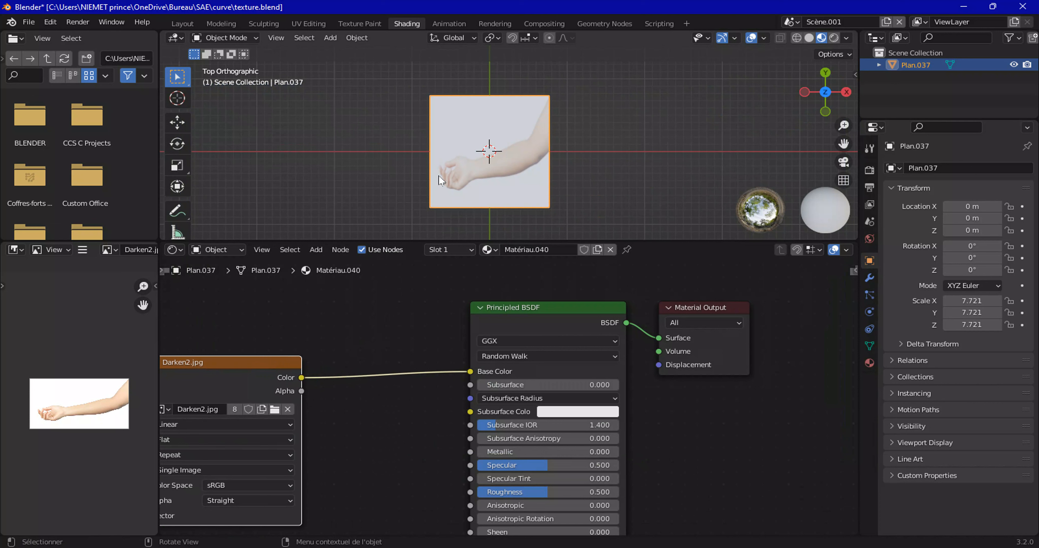
{"action": "scroll", "coordinate": [580, 175], "scroll_direction": "up", "scroll_amount": 3}
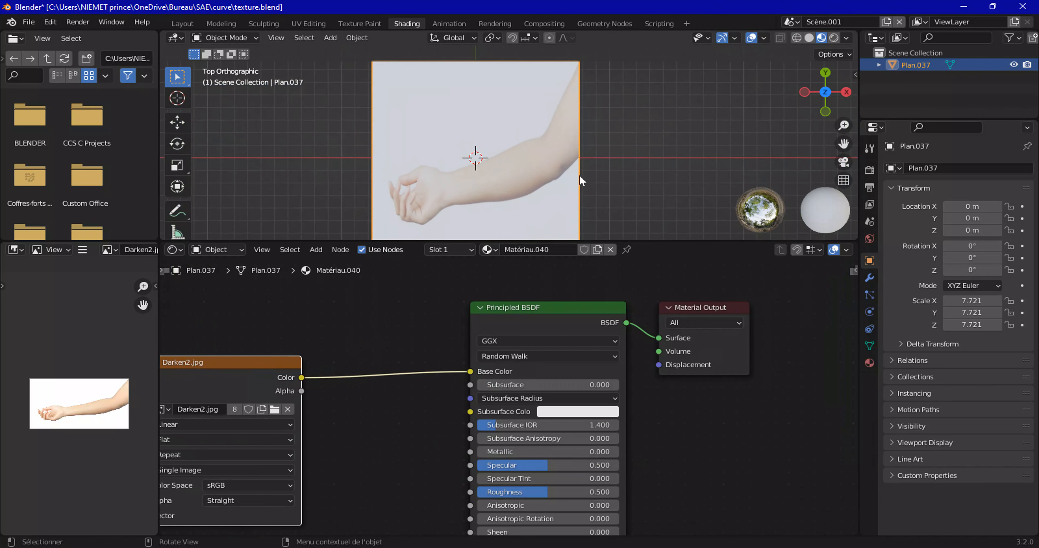
{"action": "scroll", "coordinate": [579, 175], "scroll_direction": "down", "scroll_amount": 1}
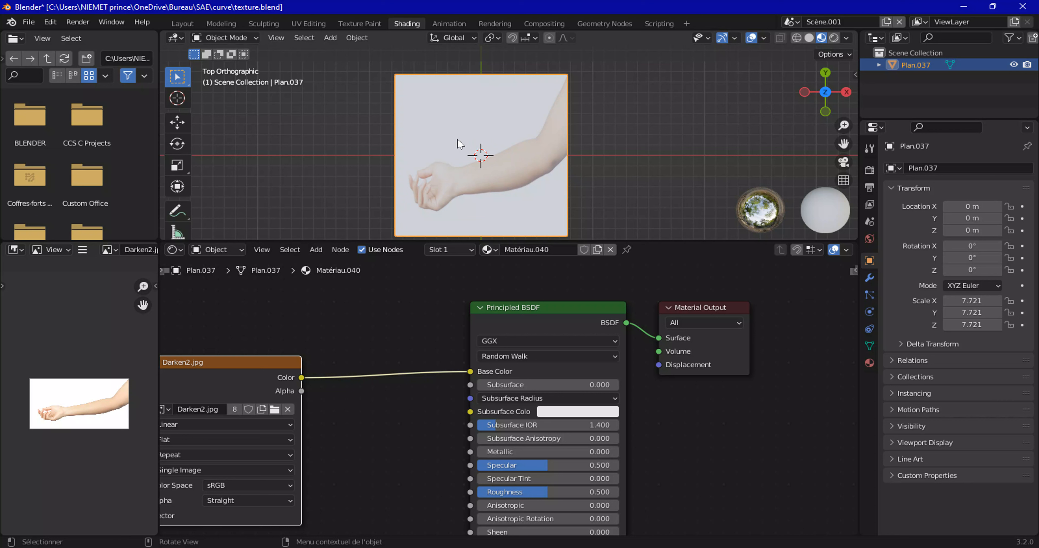
Insert a Gamma node on the link between the image texture and Base Color, with gamma set to 3.300.
{"action": "left_click", "coordinate": [315, 250]}
{"action": "mouse_move", "coordinate": [352, 330]}
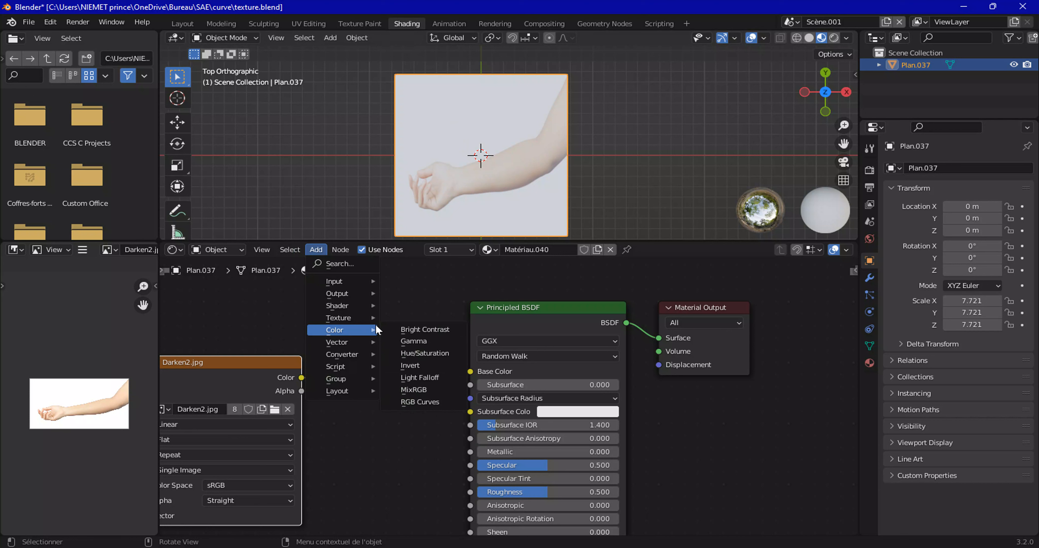
{"action": "left_click", "coordinate": [403, 343]}
{"action": "left_click", "coordinate": [358, 343]}
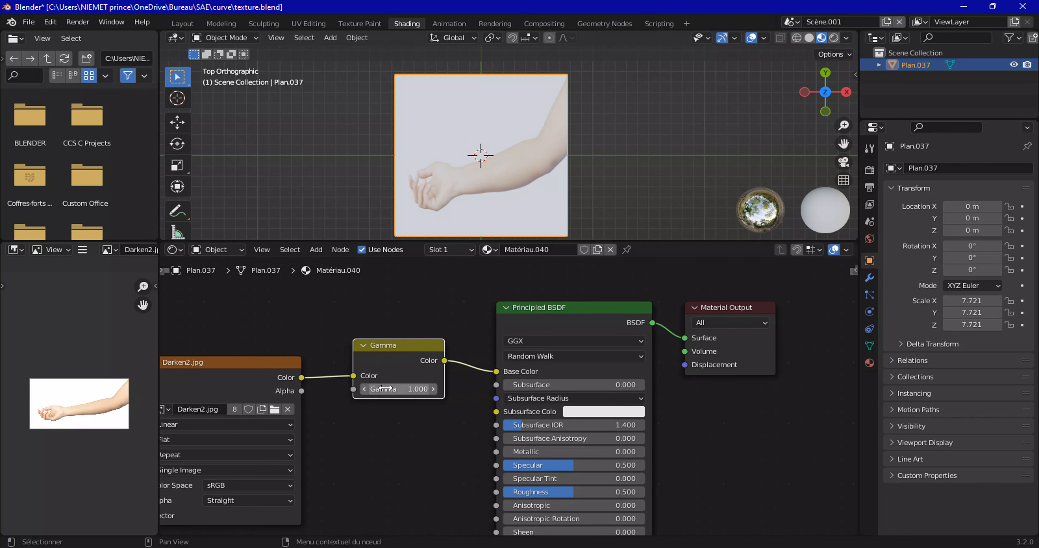
{"action": "left_click_drag", "start_coordinate": [386, 388], "coordinate": [400, 388]}
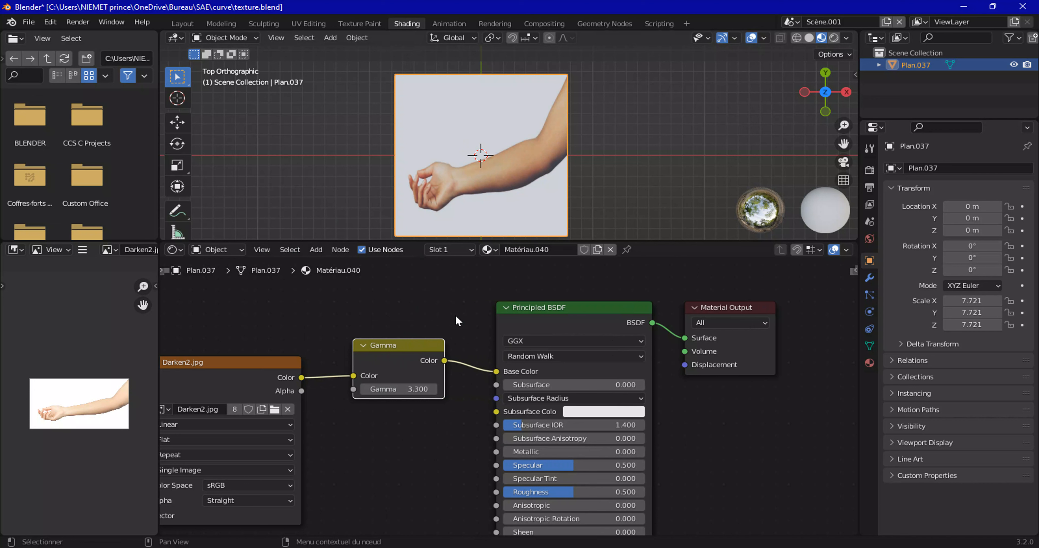
Move the arm plane aside along negative X and duplicate it, placing the copy at about X 1.92 m, Y -0.12 m.
{"action": "scroll", "coordinate": [457, 320], "scroll_direction": "down", "scroll_amount": 1}
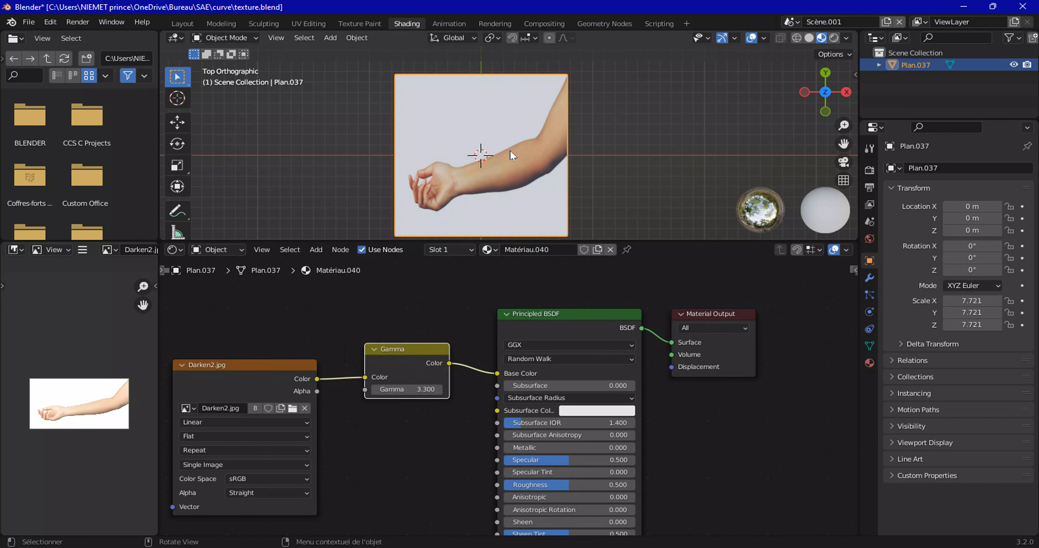
{"action": "left_click_drag", "start_coordinate": [510, 151], "coordinate": [340, 150]}
{"action": "key", "text": "shift+d"}
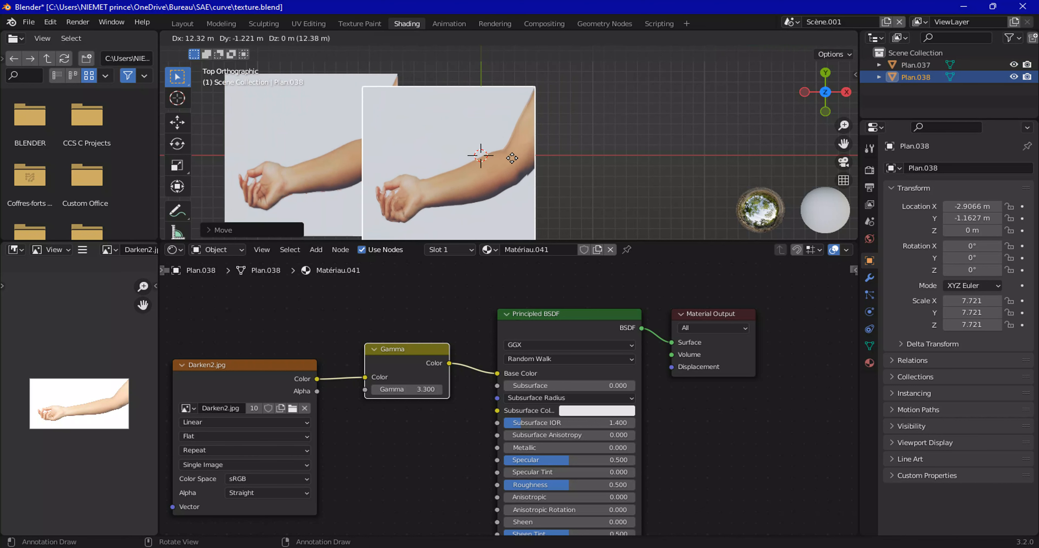
{"action": "left_click", "coordinate": [462, 235]}
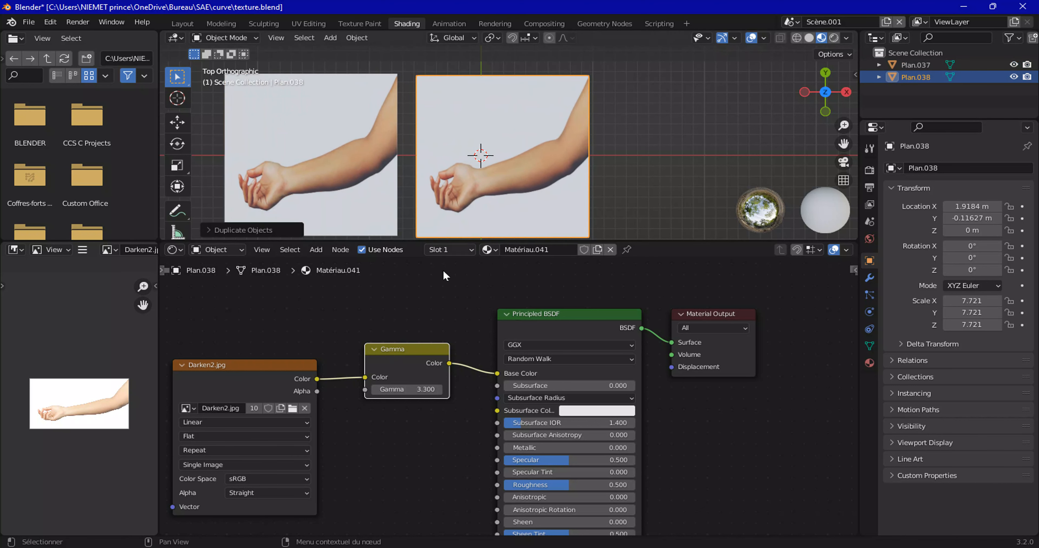
Make the duplicated plane's texture image independent and replace it with Darken1.jpg from the AAPhoto folder.
{"action": "left_click", "coordinate": [254, 410]}
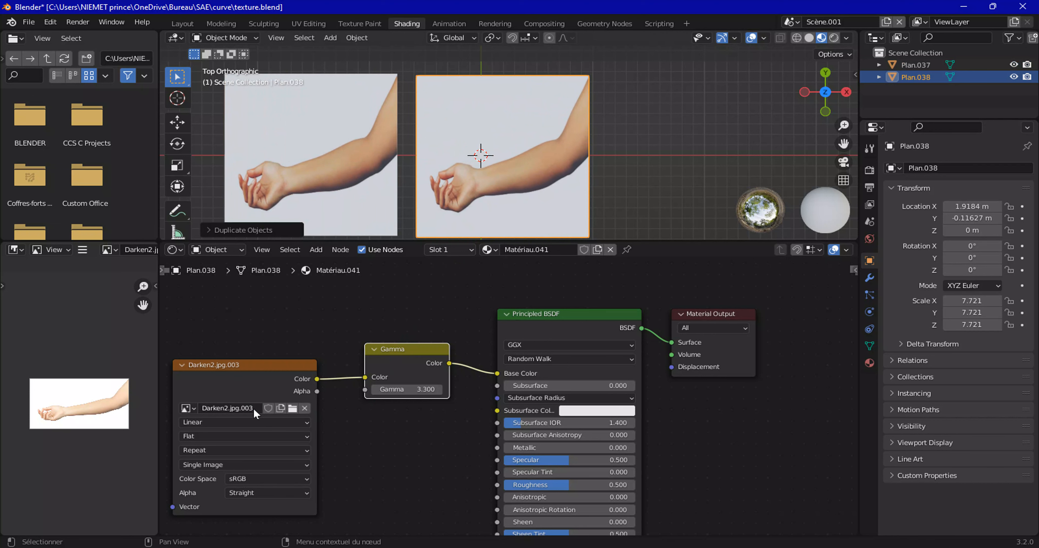
{"action": "left_click", "coordinate": [292, 411]}
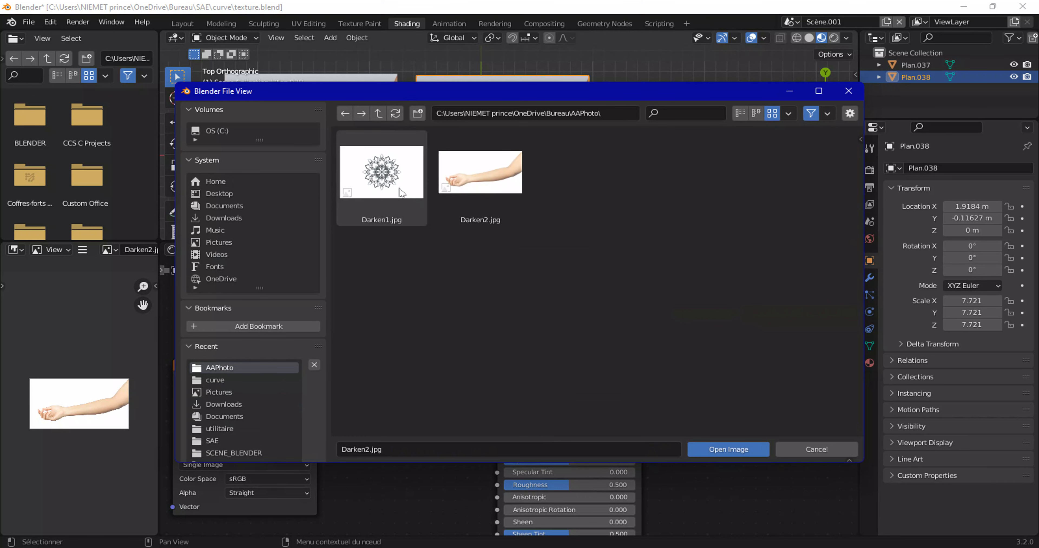
{"action": "left_click", "coordinate": [379, 173]}
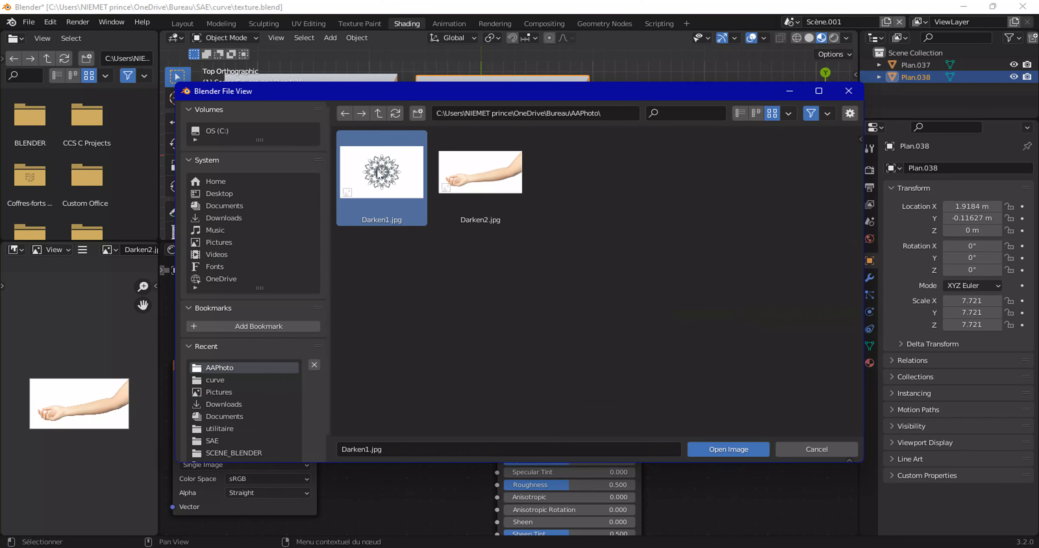
{"action": "left_click", "coordinate": [727, 448]}
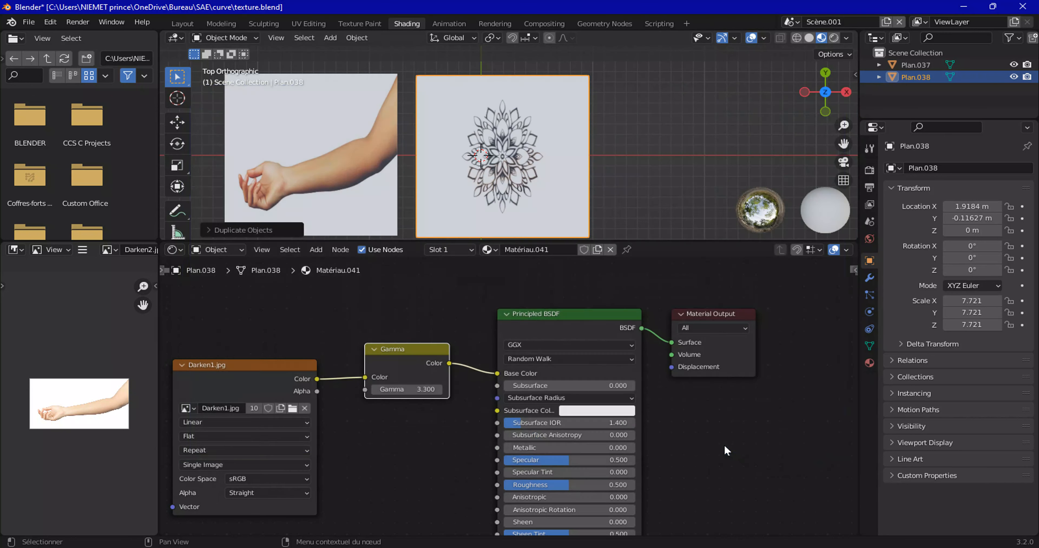
Move the mandala plane to about X 21.26 m, Y 0.30 m and set its Gamma node to 6.200.
{"action": "scroll", "coordinate": [521, 179], "scroll_direction": "down", "scroll_amount": 2}
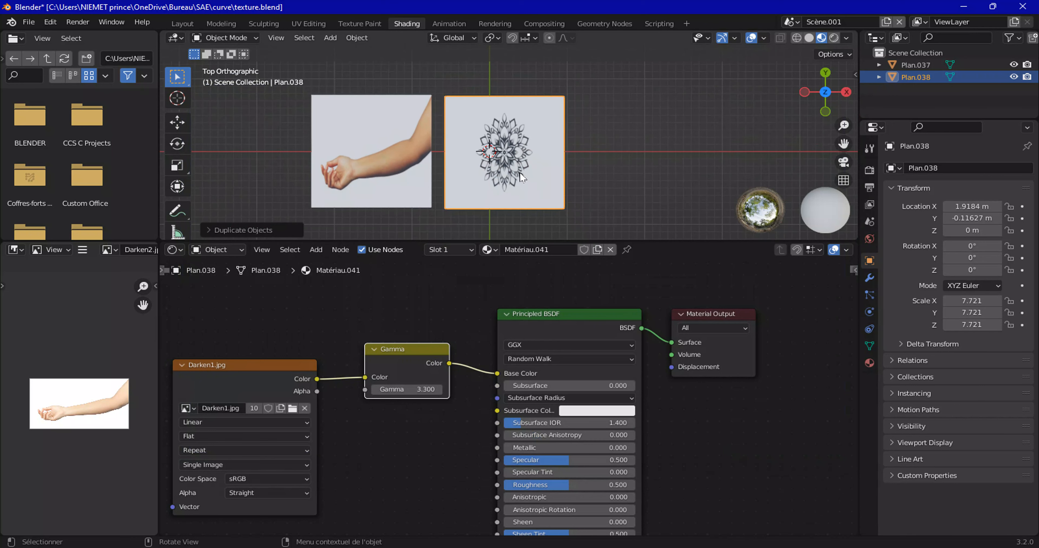
{"action": "key", "text": "g"}
{"action": "left_click", "coordinate": [671, 176]}
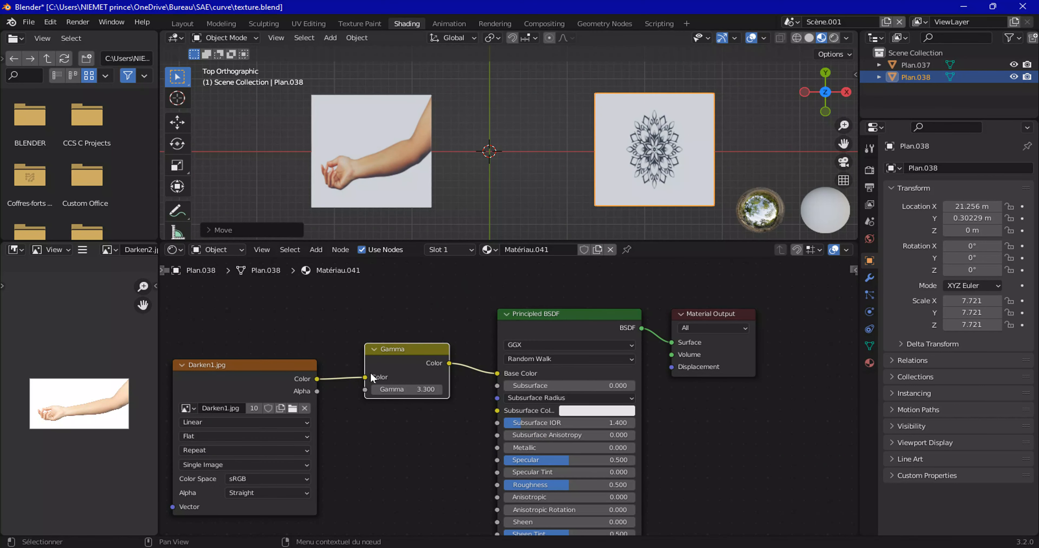
{"action": "left_click_drag", "start_coordinate": [407, 389], "coordinate": [466, 389]}
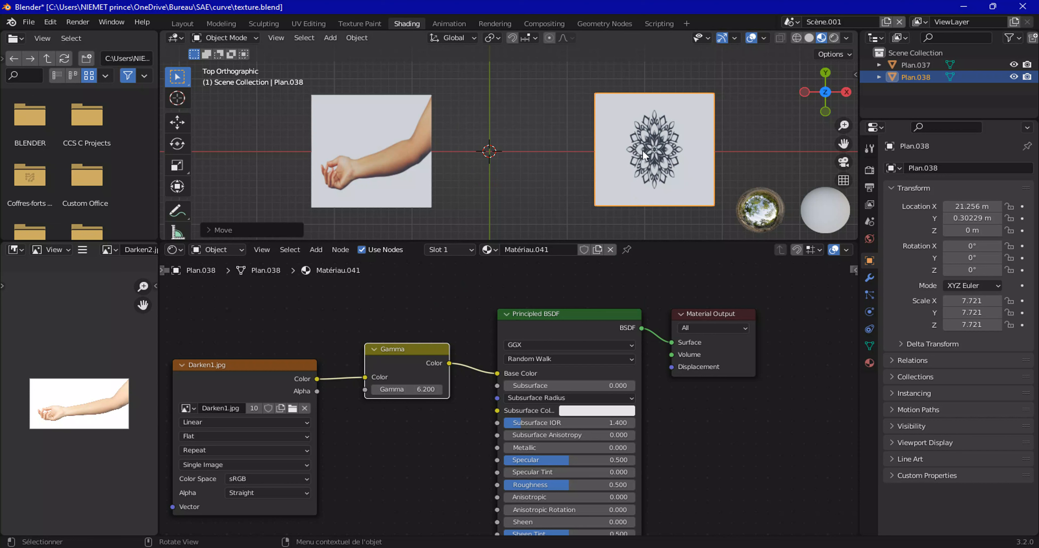
Duplicate the arm plane and place the copy between the two planes, at about X 2.35 m, Y 0.14 m.
{"action": "left_click", "coordinate": [387, 146]}
{"action": "key", "text": "shift+d"}
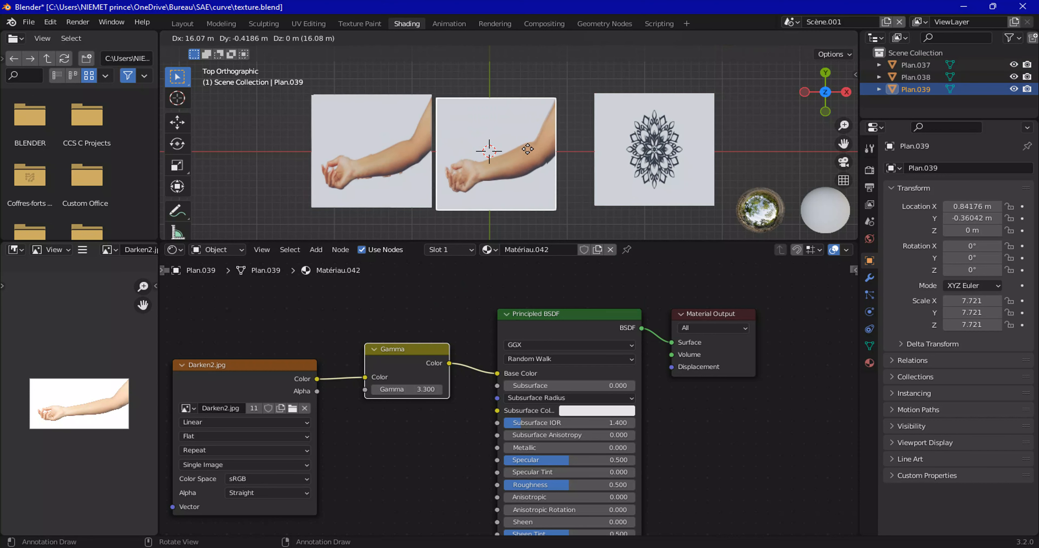
{"action": "left_click", "coordinate": [489, 160]}
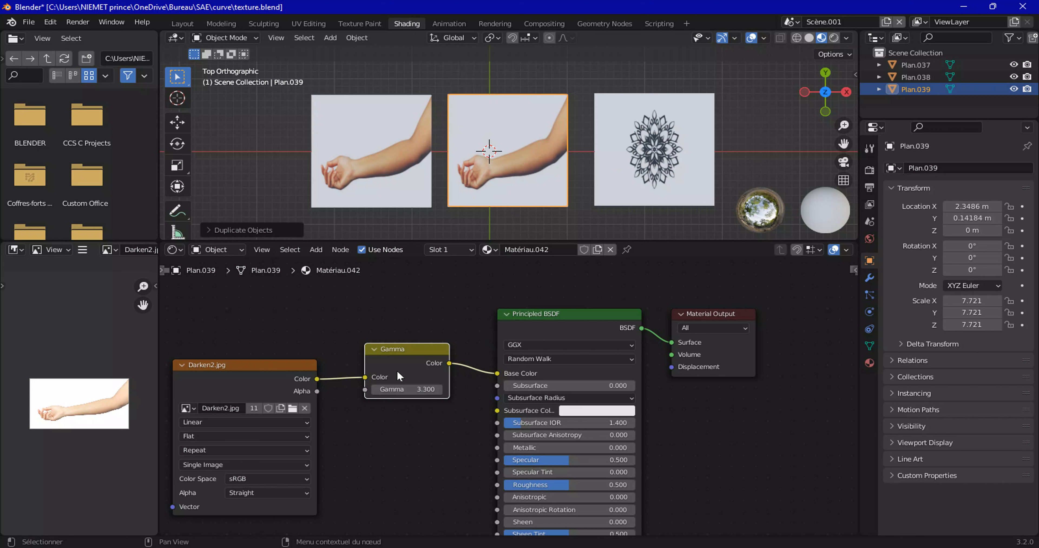
Move the middle plane's Darken2.jpg texture and Gamma nodes together farther from the Principled BSDF.
{"action": "left_click_drag", "start_coordinate": [216, 306], "coordinate": [306, 345]}
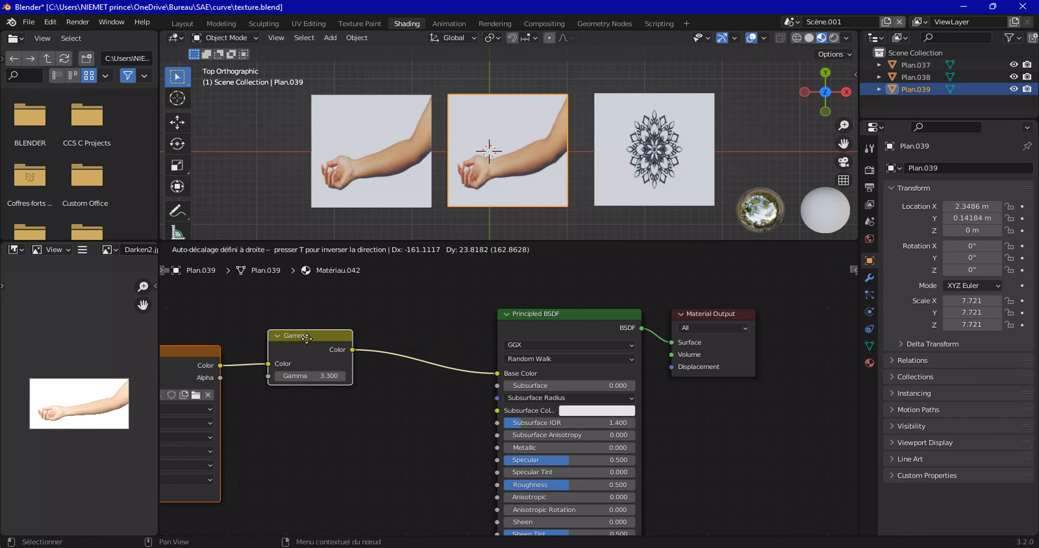
{"action": "scroll", "coordinate": [379, 373], "scroll_direction": "down", "scroll_amount": 3}
{"action": "middle_click_drag", "start_coordinate": [381, 371], "coordinate": [439, 316]}
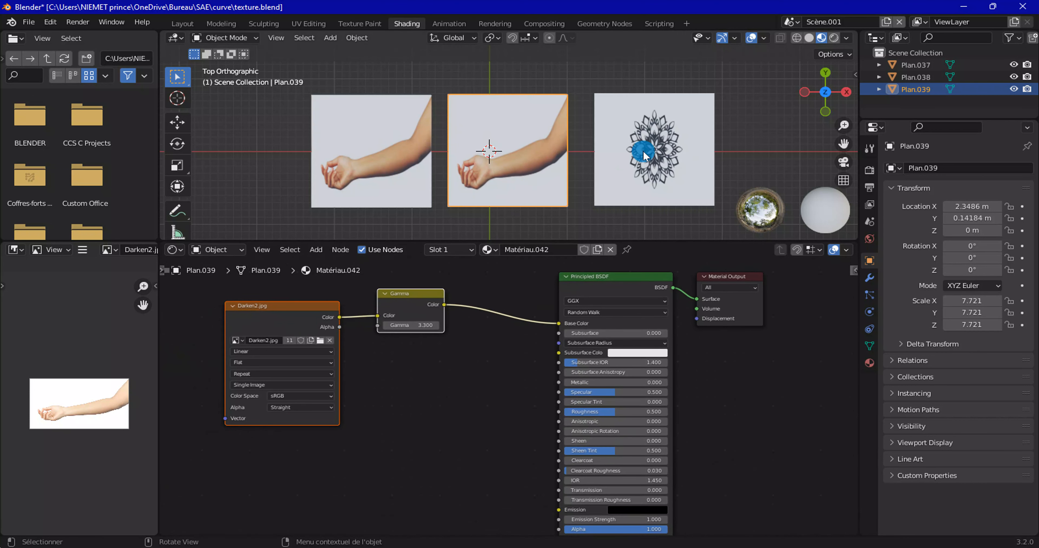
Copy the Darken1.jpg texture and Gamma nodes from the mandala plane's material into the middle plane's material, below its existing nodes.
{"action": "left_click", "coordinate": [624, 168]}
{"action": "left_click_drag", "start_coordinate": [307, 296], "coordinate": [480, 327]}
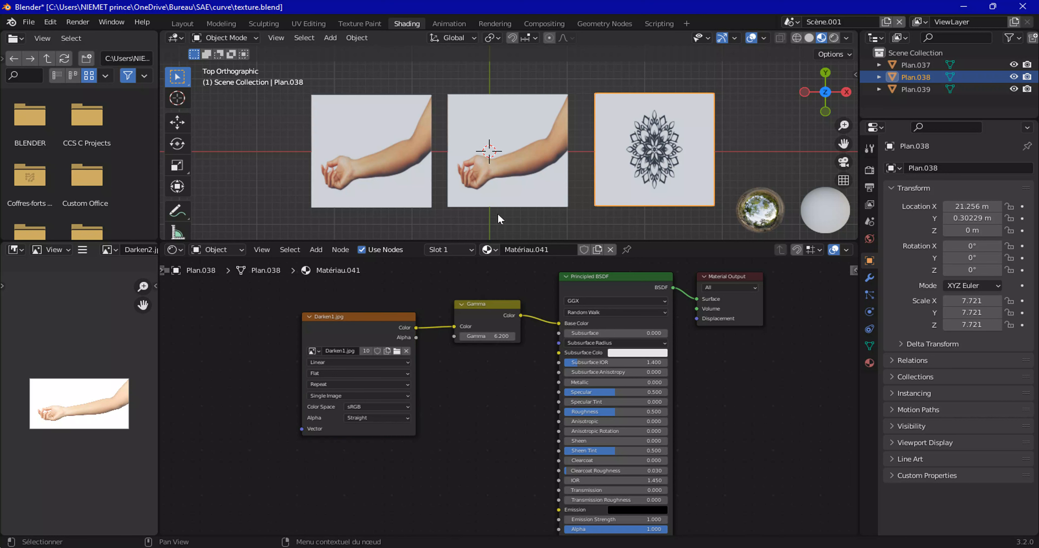
{"action": "left_click", "coordinate": [492, 177]}
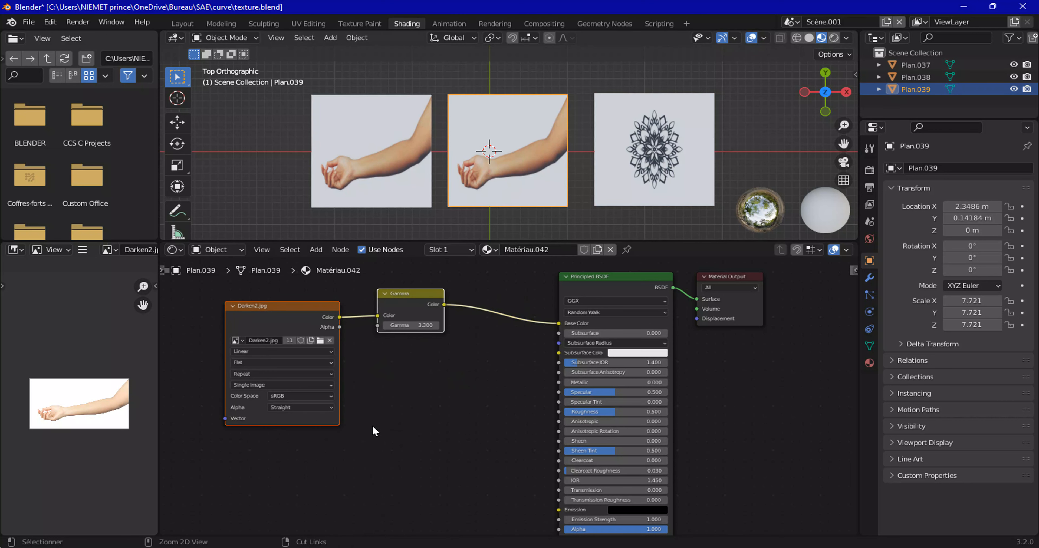
{"action": "key", "text": "ctrl+v"}
{"action": "key", "text": "g"}
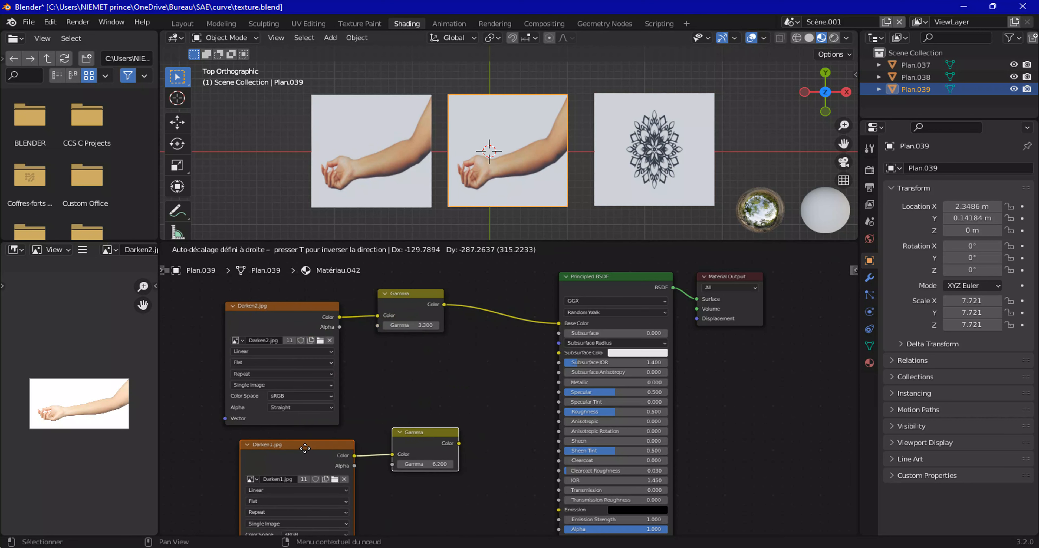
{"action": "left_click", "coordinate": [287, 524]}
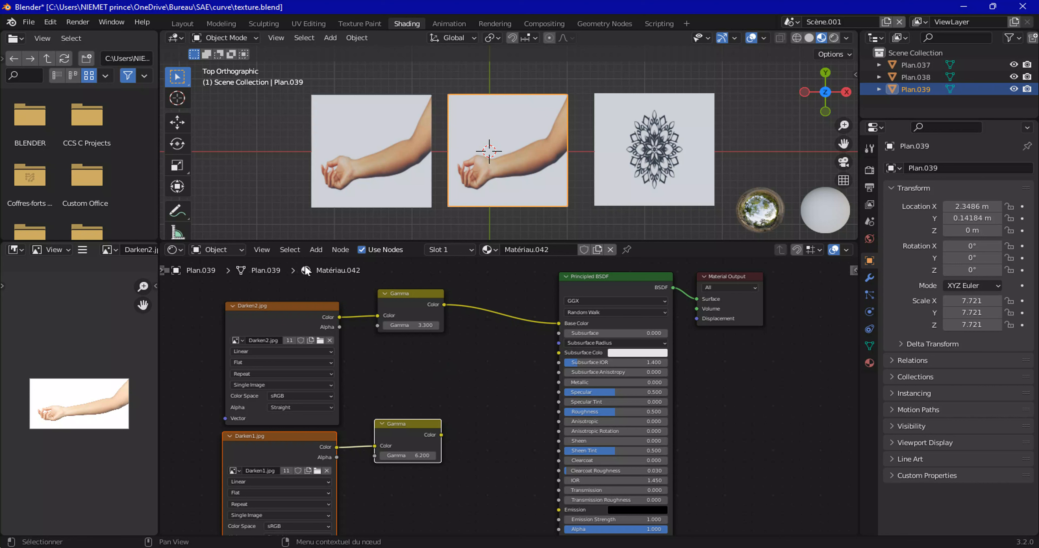
Add a MixRGB node between the two Gamma nodes and the Principled BSDF.
{"action": "left_click", "coordinate": [316, 250]}
{"action": "mouse_move", "coordinate": [337, 330]}
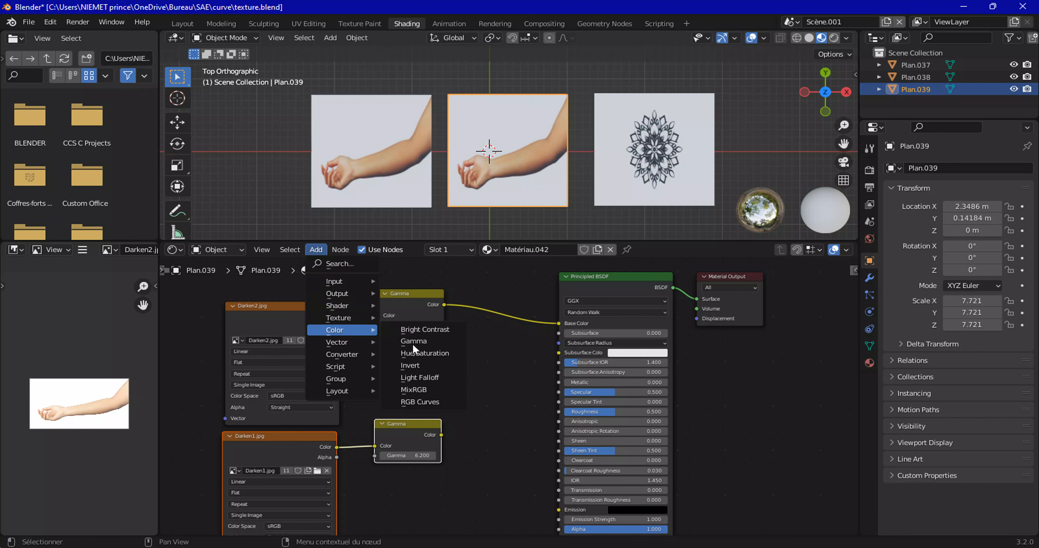
{"action": "left_click", "coordinate": [415, 390]}
{"action": "left_click", "coordinate": [477, 338]}
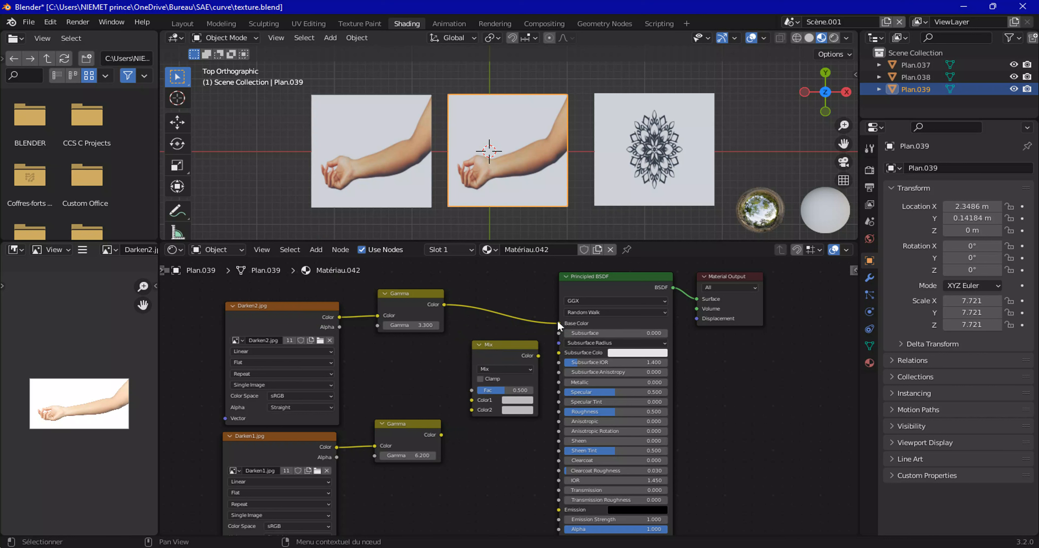
Link the arm's Gamma to the Mix node's Color1, the mandala's Gamma to Color2, and the Mix output to Base Color.
{"action": "left_click_drag", "start_coordinate": [559, 322], "coordinate": [473, 399]}
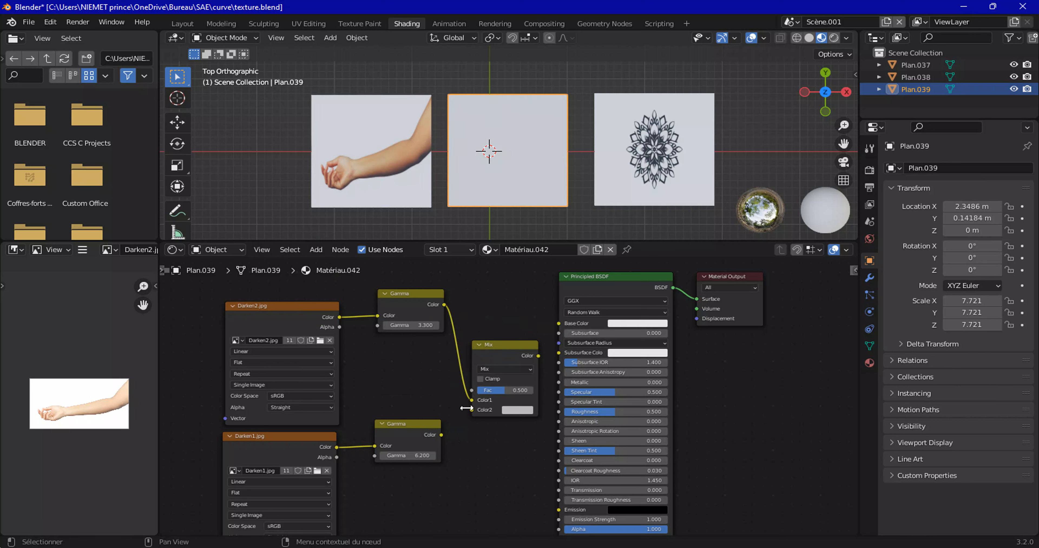
{"action": "left_click_drag", "start_coordinate": [441, 434], "coordinate": [472, 411]}
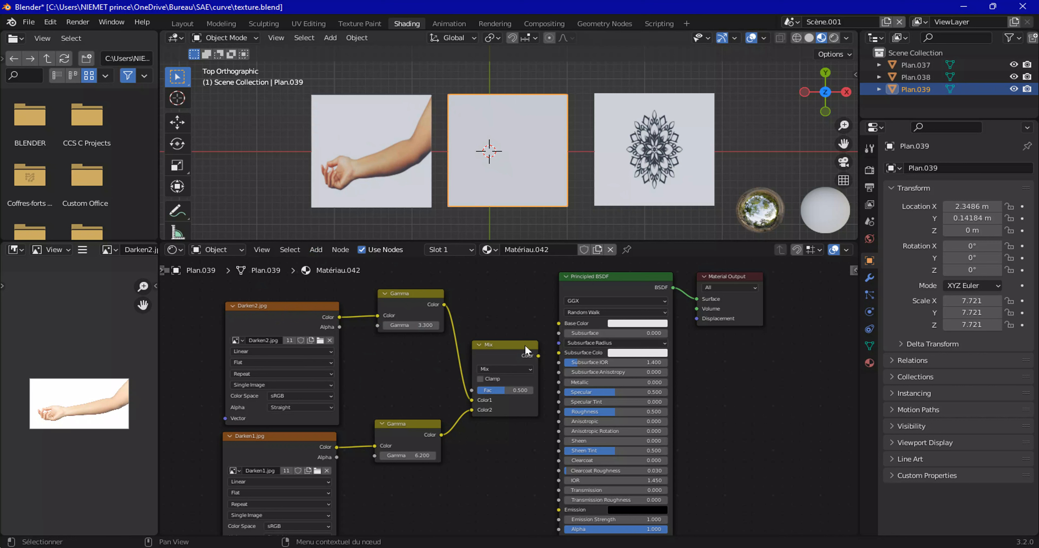
{"action": "left_click_drag", "start_coordinate": [539, 356], "coordinate": [559, 326]}
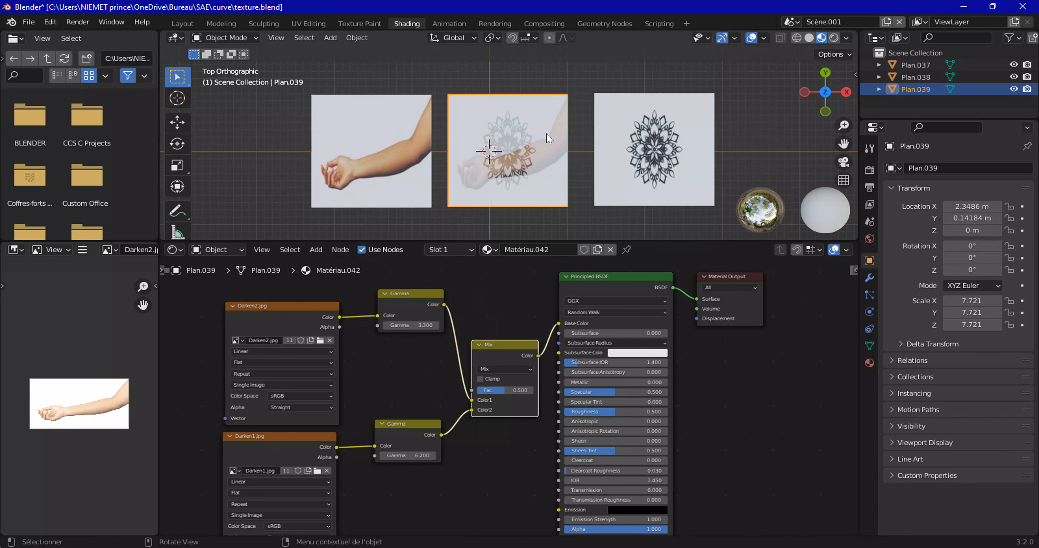
Enlarge the 3D viewport slightly, then set the Mix node's blending mode to Darken with a factor of 1.000.
{"action": "scroll", "coordinate": [546, 134], "scroll_direction": "up", "scroll_amount": 5}
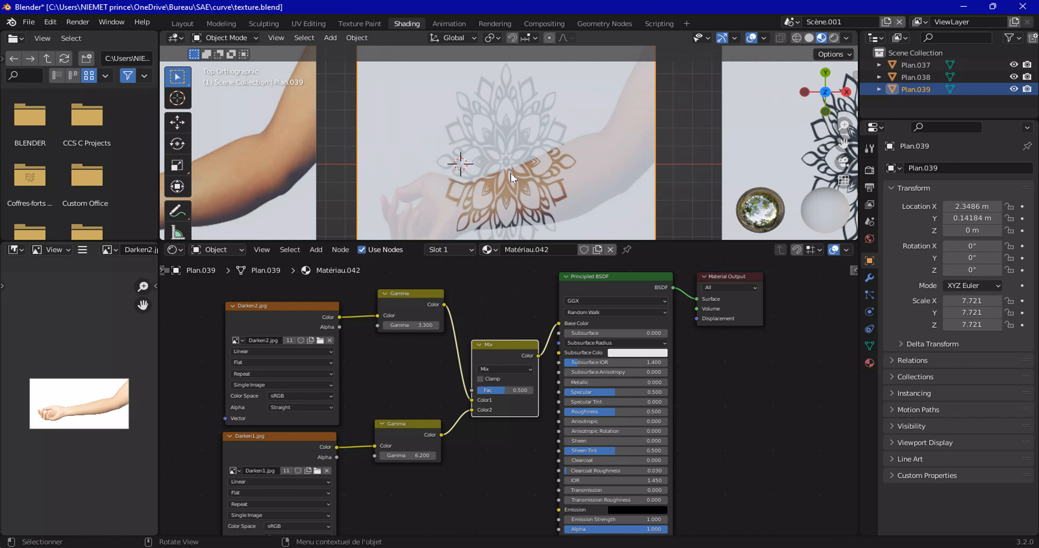
{"action": "mouse_move", "coordinate": [509, 242]}
{"action": "left_mouse_down"}
{"action": "mouse_move", "coordinate": [509, 262]}
{"action": "mouse_move", "coordinate": [508, 250]}
{"action": "left_mouse_up"}
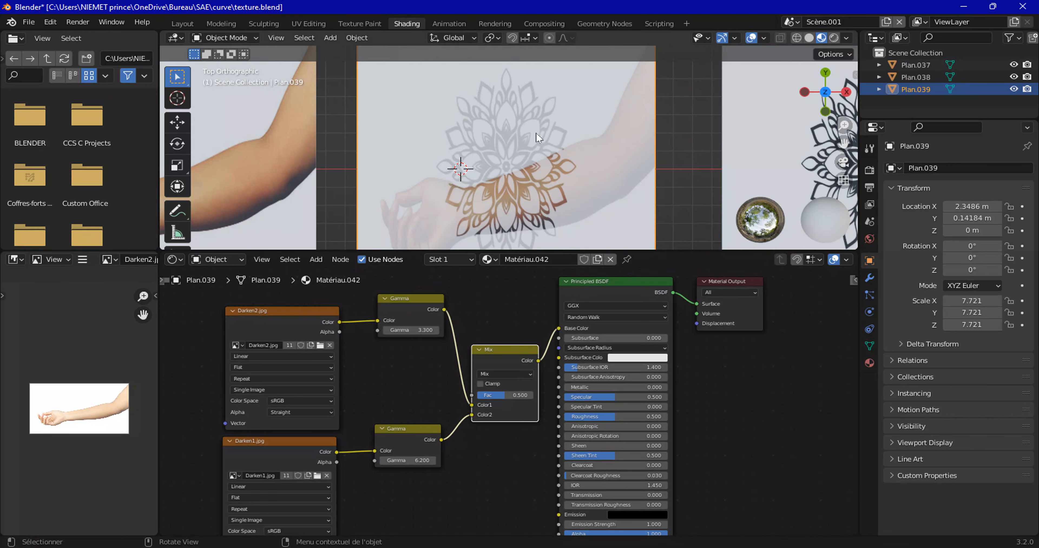
{"action": "left_click", "coordinate": [484, 374]}
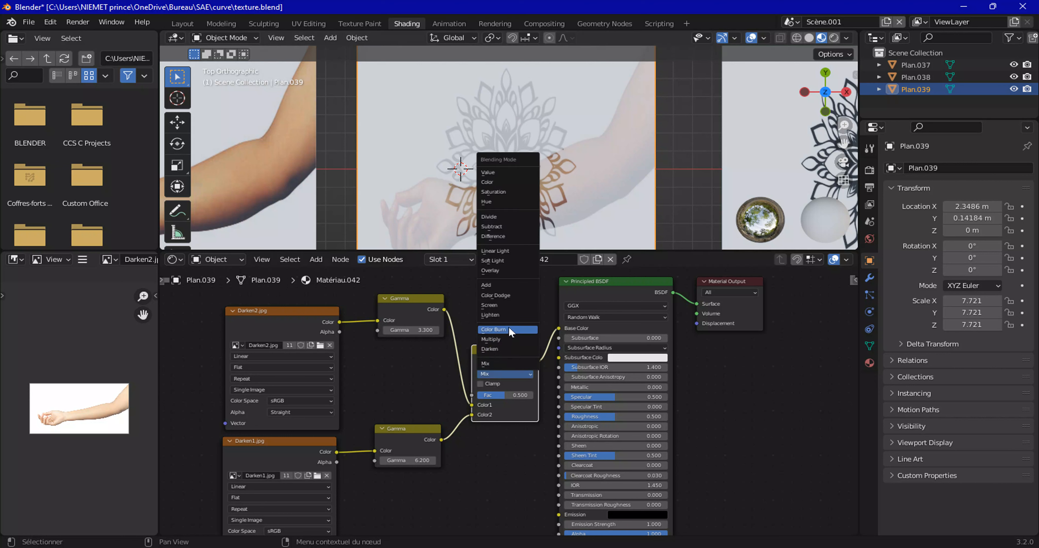
{"action": "left_click", "coordinate": [508, 350]}
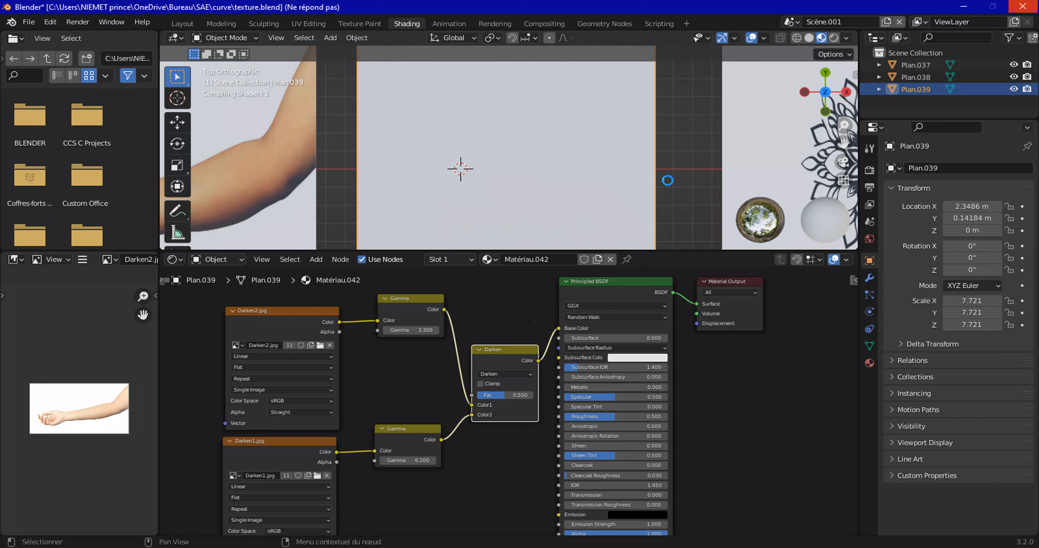
{"action": "scroll", "coordinate": [795, 119], "scroll_direction": "down", "scroll_amount": 2}
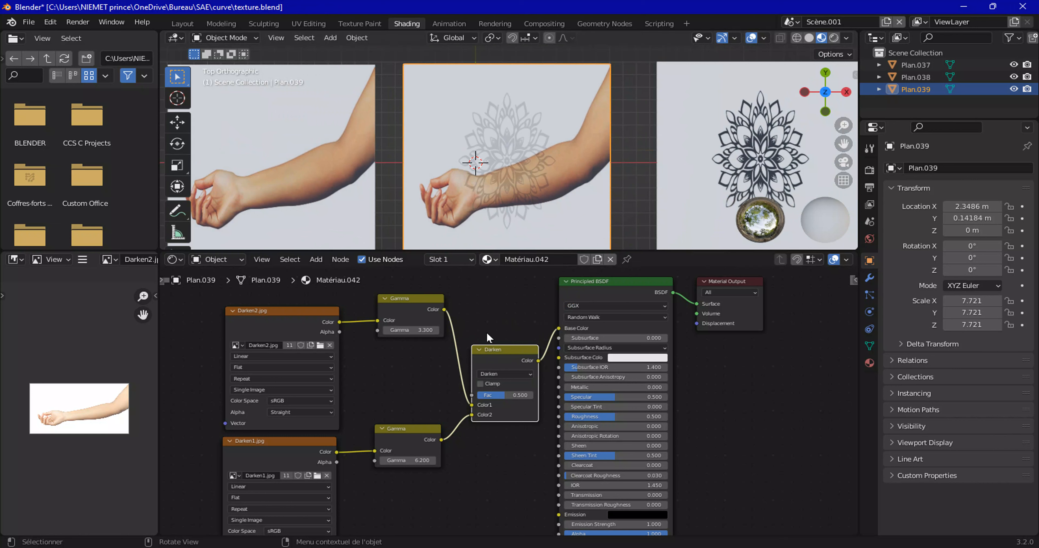
{"action": "left_click_drag", "start_coordinate": [504, 395], "coordinate": [533, 396]}
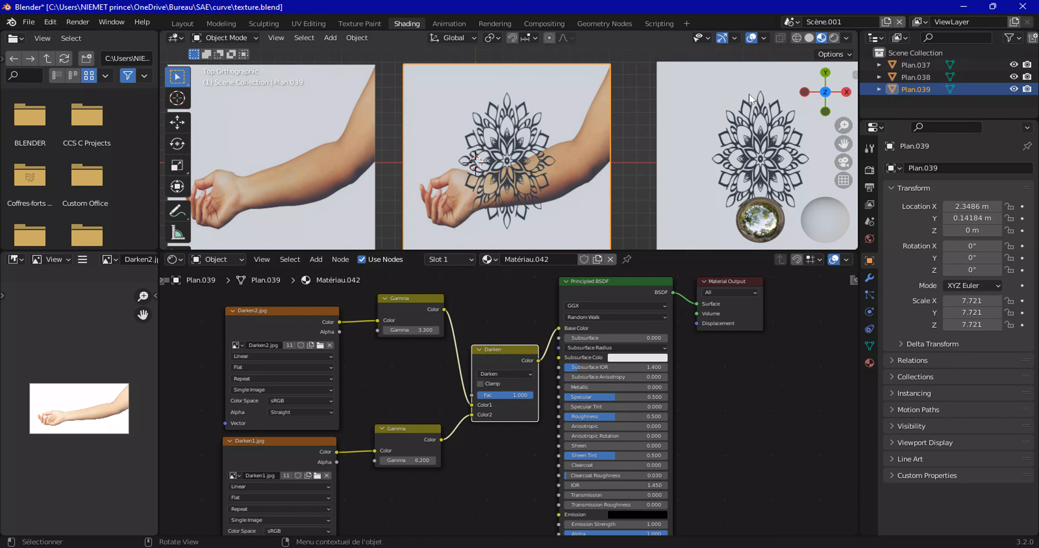
Examine how the Darken blend places the mandala over the arm up close, and compare it with the mandala plane's material.
{"action": "scroll", "coordinate": [495, 179], "scroll_direction": "down", "scroll_amount": 1}
{"action": "scroll", "coordinate": [494, 177], "scroll_direction": "down", "scroll_amount": 1}
{"action": "scroll", "coordinate": [495, 174], "scroll_direction": "up", "scroll_amount": 1}
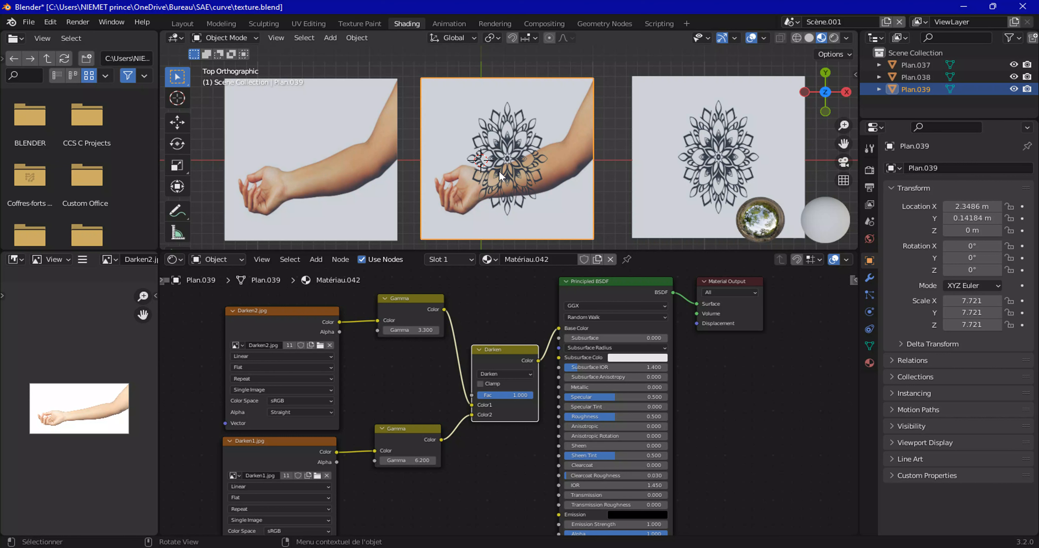
{"action": "left_click", "coordinate": [498, 374]}
{"action": "scroll", "coordinate": [532, 180], "scroll_direction": "up", "scroll_amount": 7}
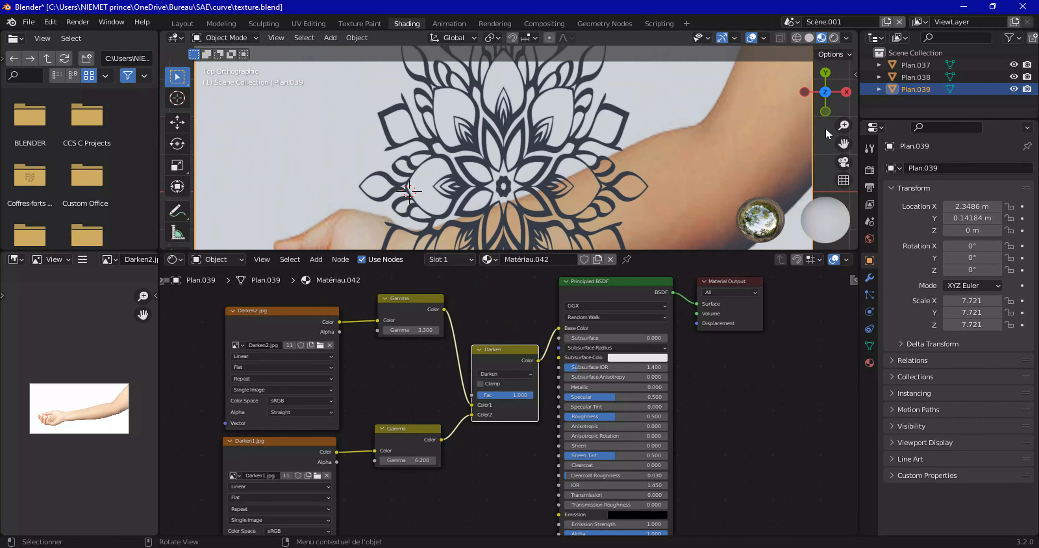
{"action": "left_click_drag", "start_coordinate": [844, 144], "coordinate": [872, 0]}
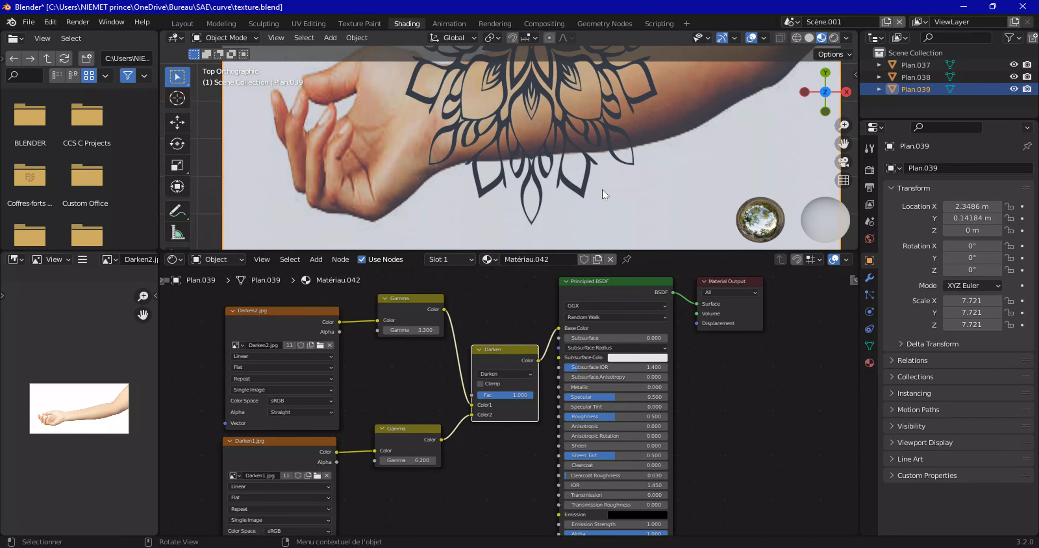
{"action": "scroll", "coordinate": [549, 214], "scroll_direction": "up", "scroll_amount": 3}
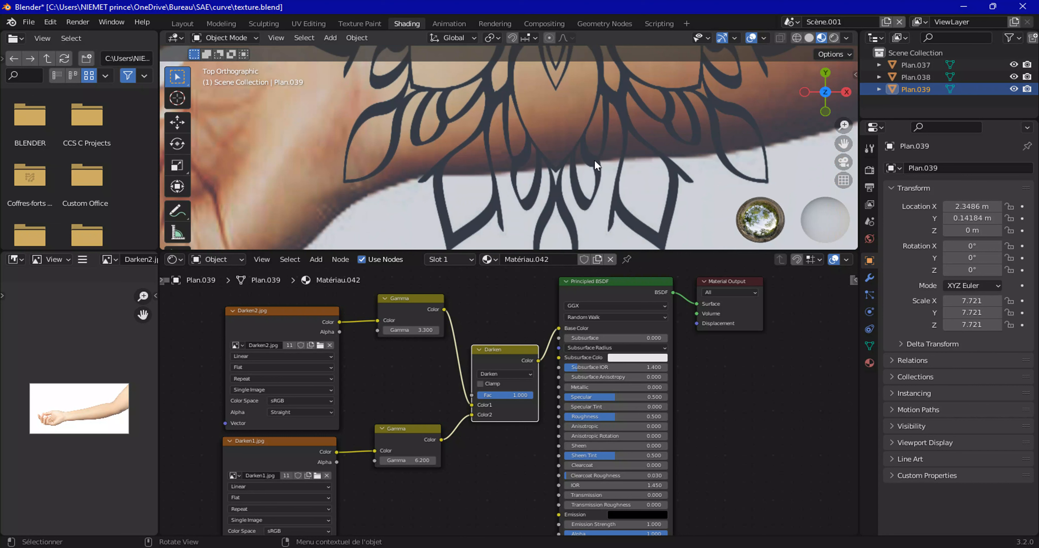
{"action": "scroll", "coordinate": [593, 155], "scroll_direction": "down", "scroll_amount": 8}
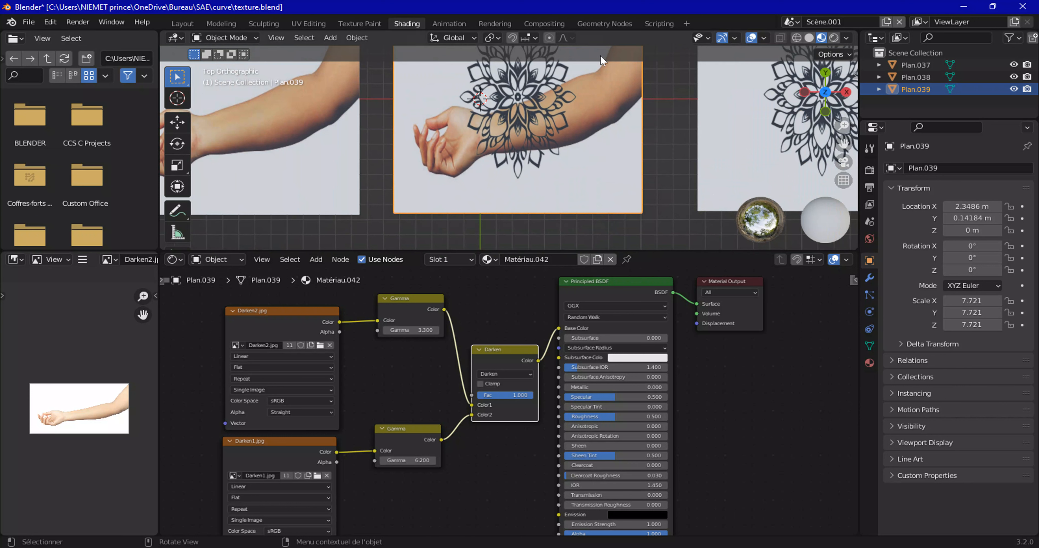
{"action": "scroll", "coordinate": [627, 103], "scroll_direction": "down", "scroll_amount": 1}
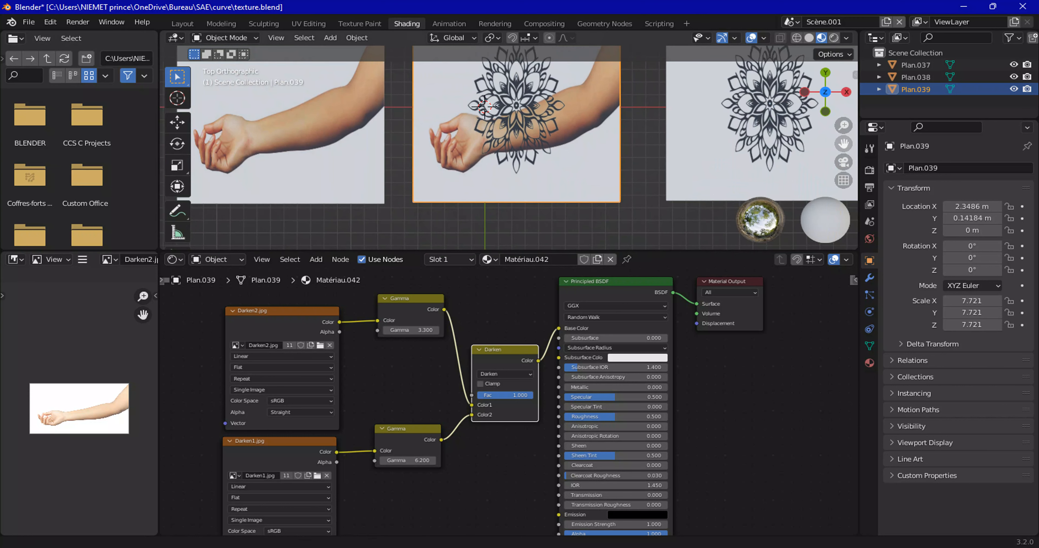
{"action": "left_click_drag", "start_coordinate": [843, 144], "coordinate": [808, 174]}
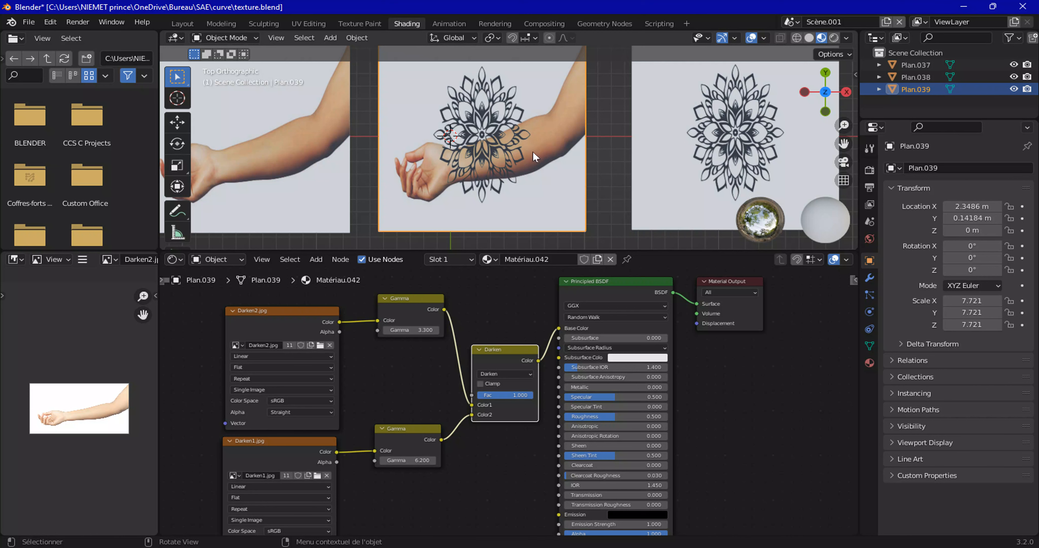
{"action": "left_click", "coordinate": [719, 153]}
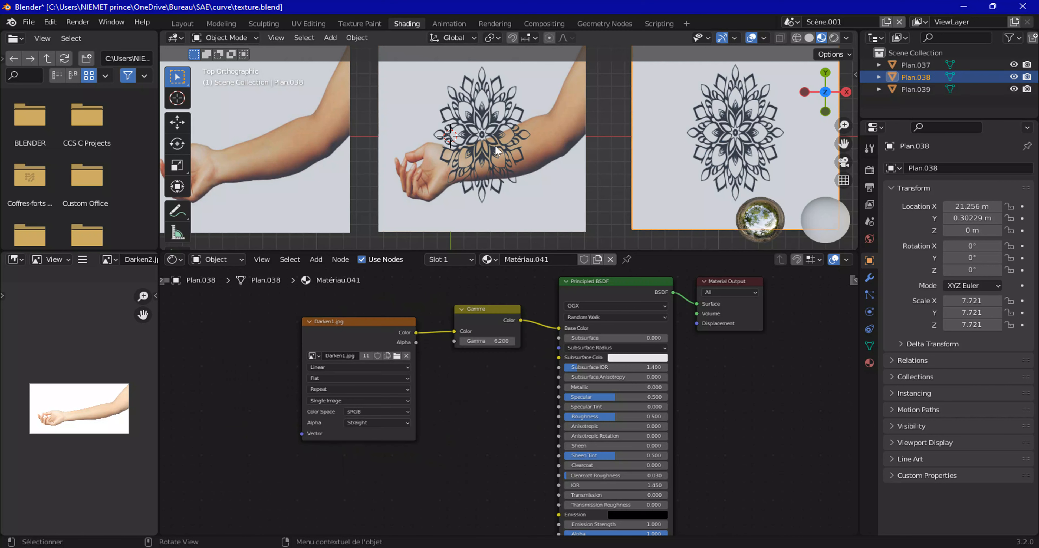
{"action": "left_click", "coordinate": [541, 161]}
{"action": "left_click", "coordinate": [503, 374]}
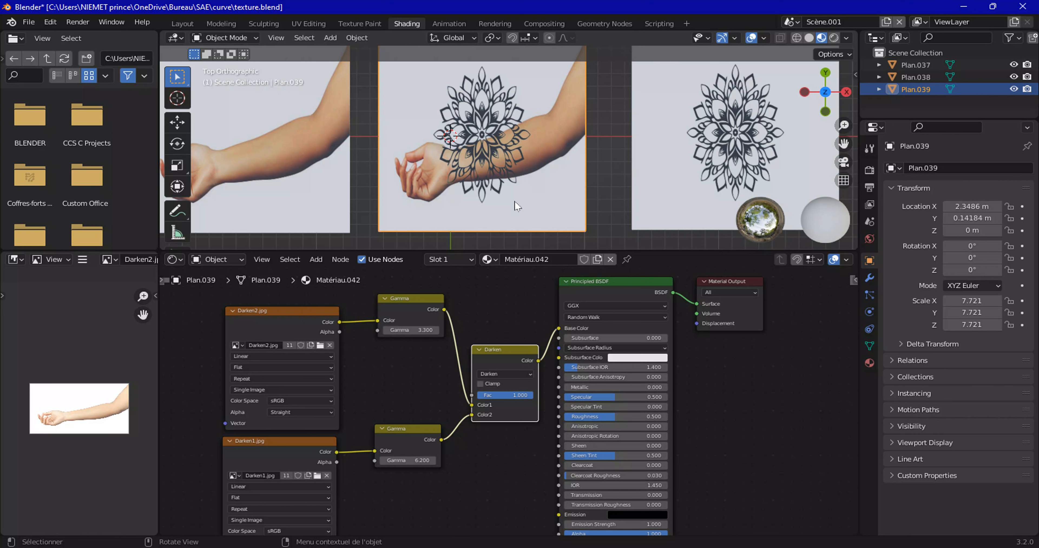
Set the Mix node's blending mode to Multiply and examine the mandala over the arm up close.
{"action": "left_click", "coordinate": [504, 375]}
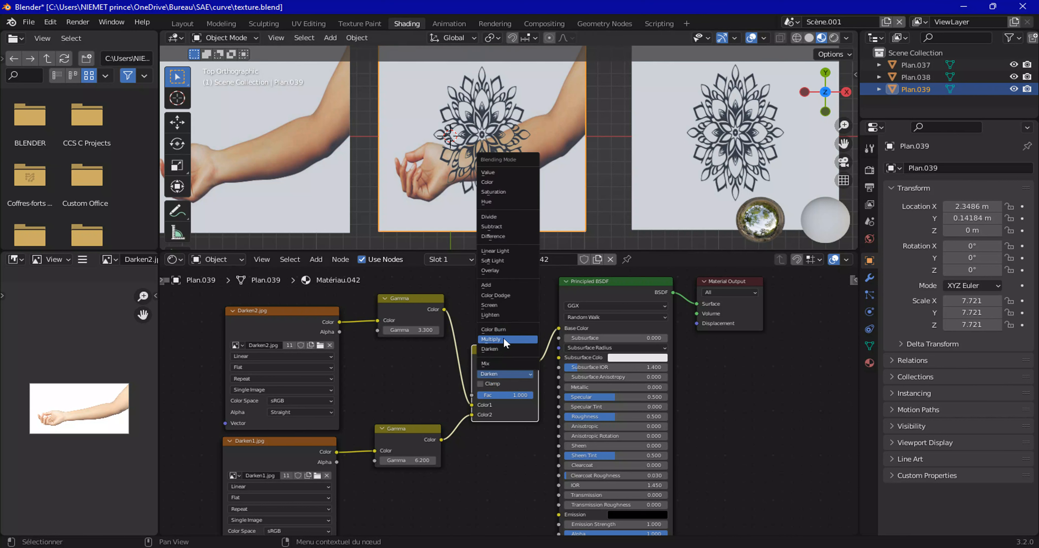
{"action": "left_click", "coordinate": [503, 336]}
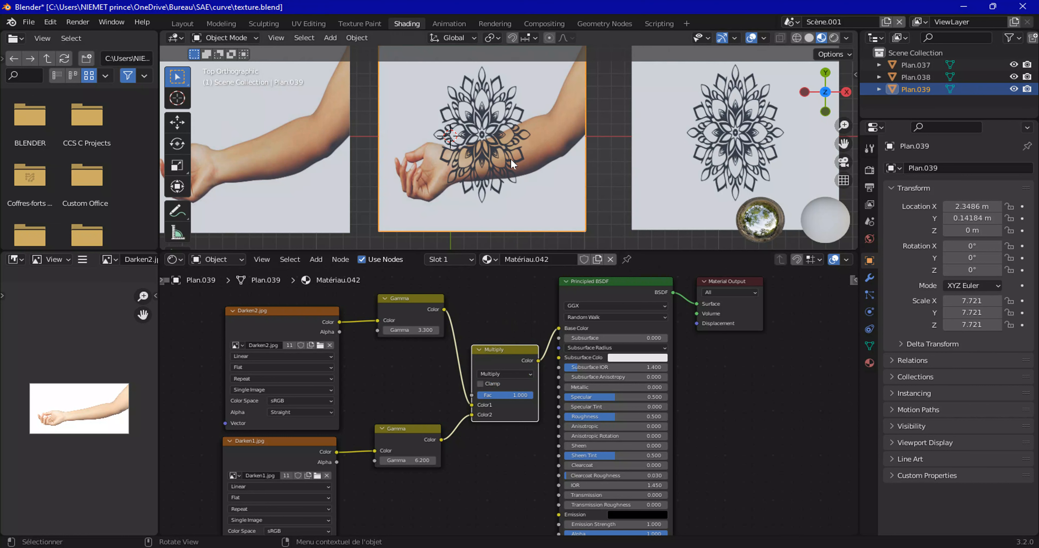
{"action": "scroll", "coordinate": [510, 161], "scroll_direction": "up", "scroll_amount": 4}
{"action": "scroll", "coordinate": [507, 185], "scroll_direction": "up", "scroll_amount": 1}
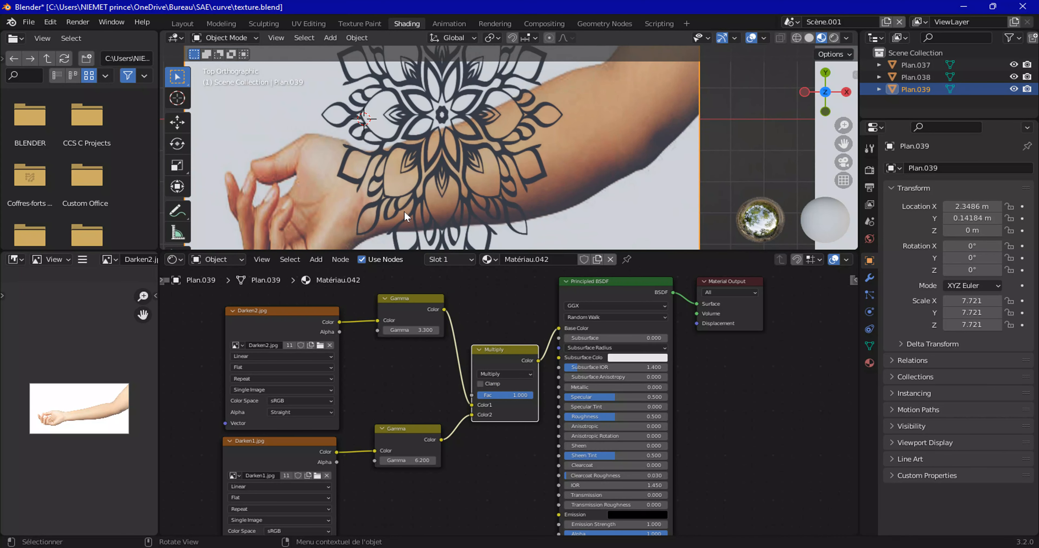
{"action": "scroll", "coordinate": [470, 184], "scroll_direction": "down", "scroll_amount": 3}
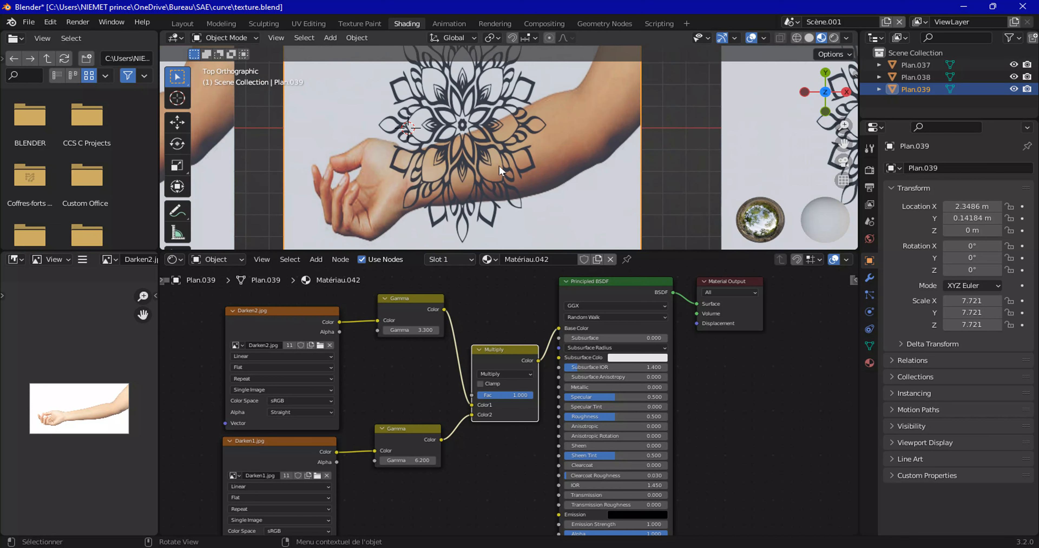
{"action": "scroll", "coordinate": [501, 161], "scroll_direction": "down", "scroll_amount": 1}
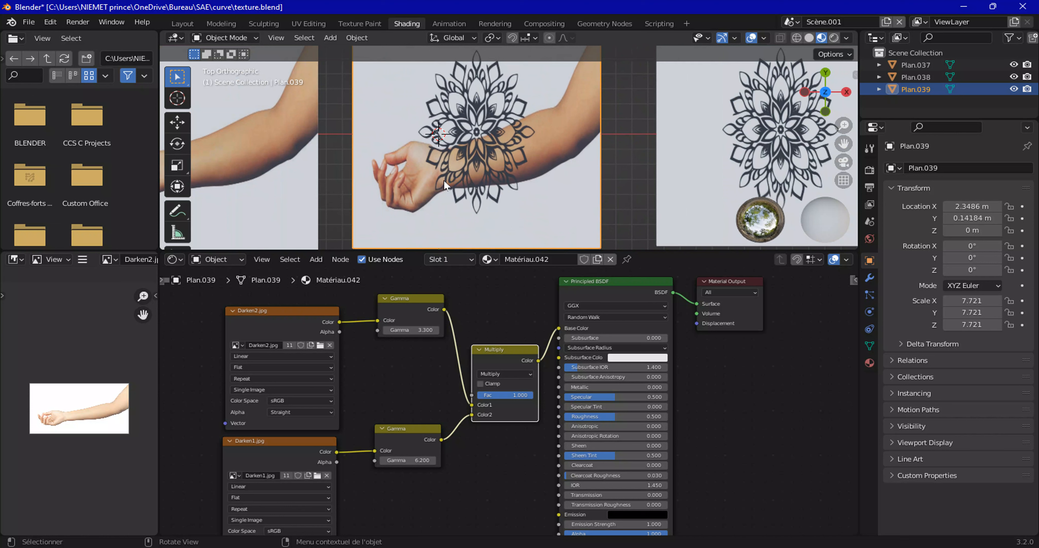
{"action": "scroll", "coordinate": [452, 174], "scroll_direction": "down", "scroll_amount": 1}
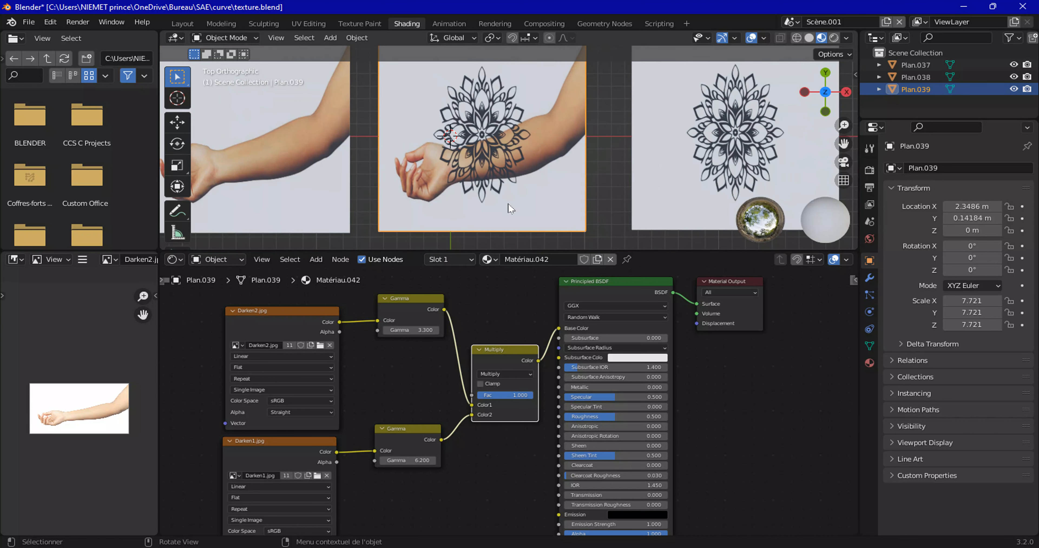
Switch the Mix node's blending mode to Color Burn and examine the tattoo on the arm.
{"action": "left_click", "coordinate": [508, 374]}
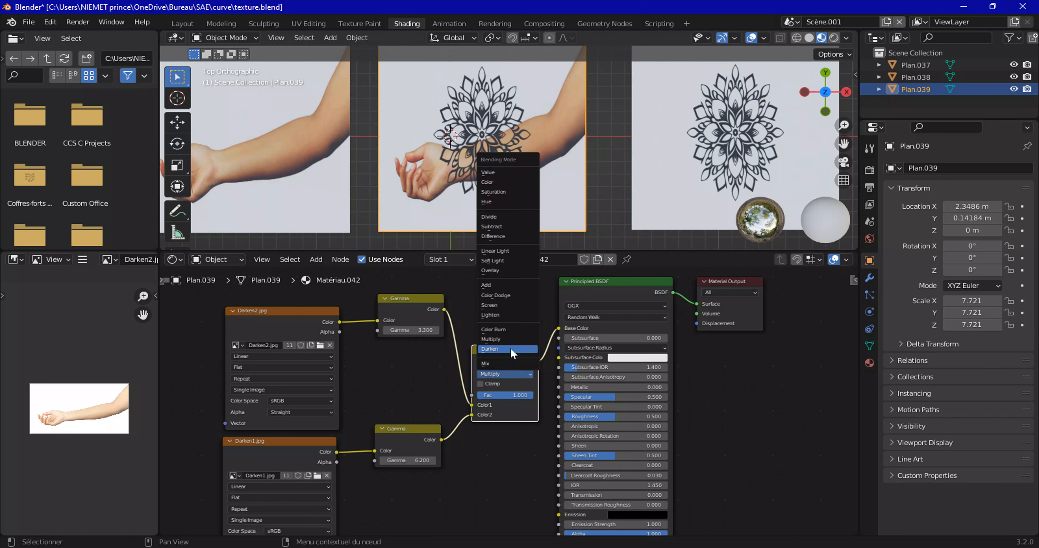
{"action": "left_click", "coordinate": [507, 375]}
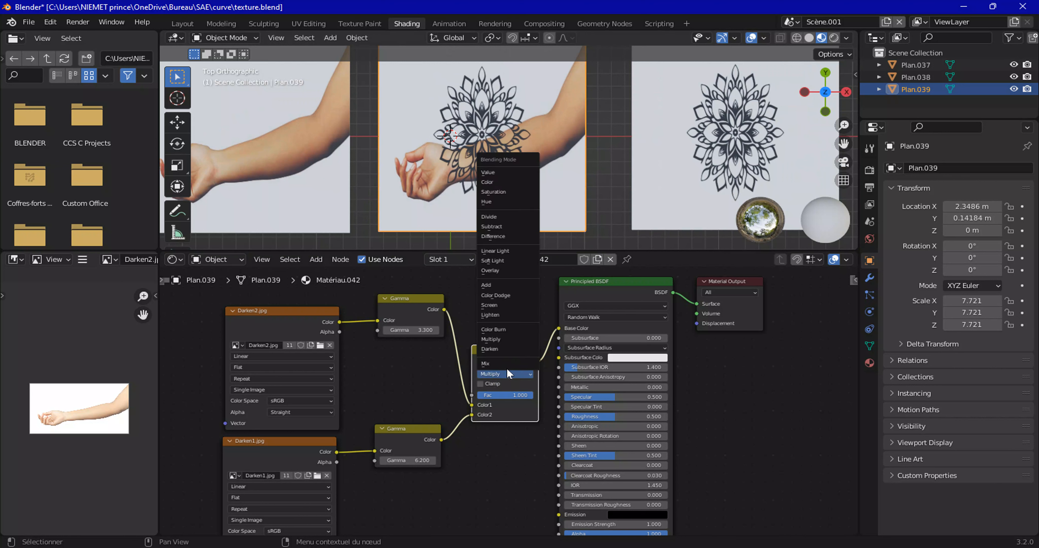
{"action": "left_click", "coordinate": [517, 330]}
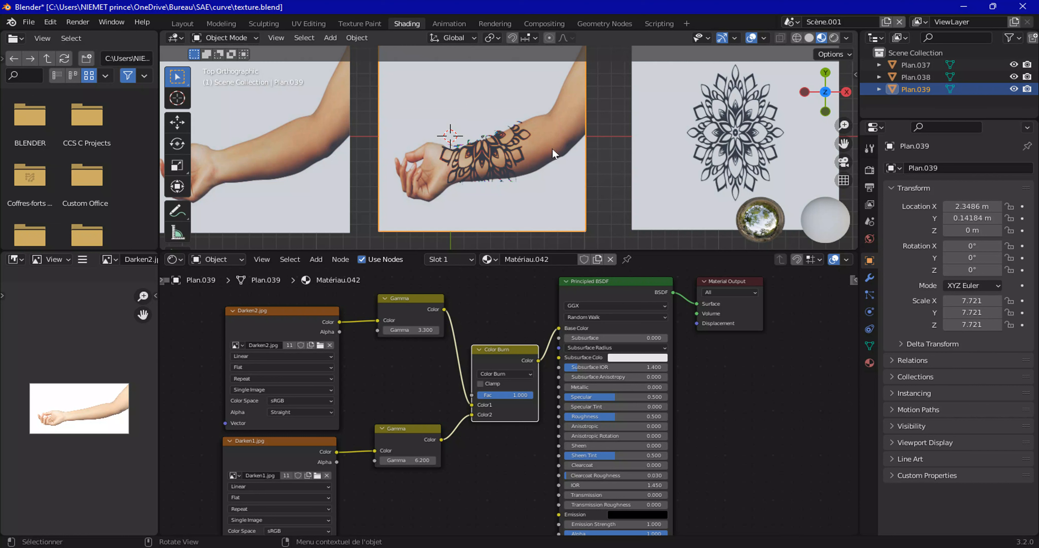
{"action": "scroll", "coordinate": [552, 148], "scroll_direction": "up", "scroll_amount": 2}
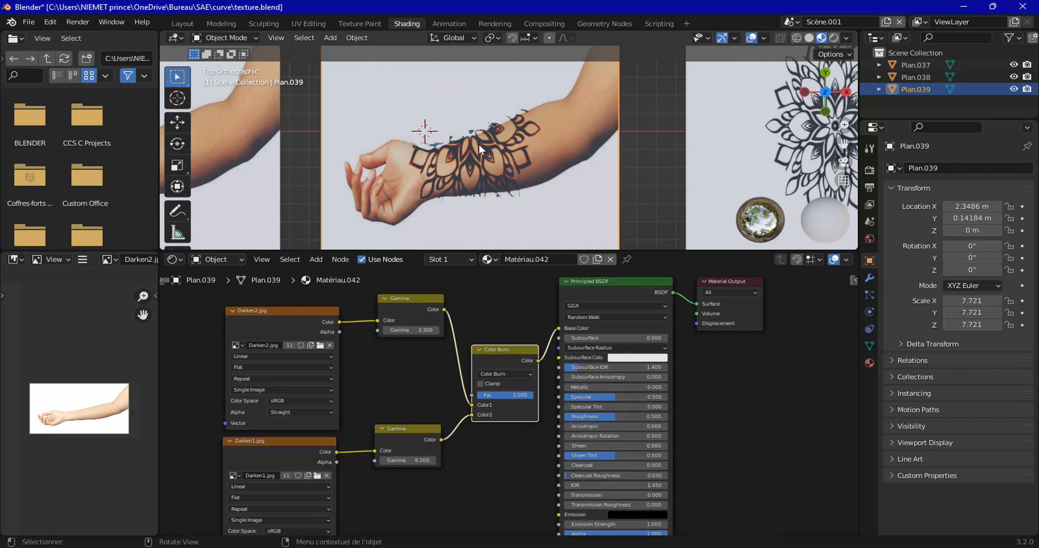
Lower the Color Burn node's factor to 0.592 and inspect the tattoo's colouring up close.
{"action": "scroll", "coordinate": [509, 395], "scroll_direction": "down", "scroll_amount": 3}
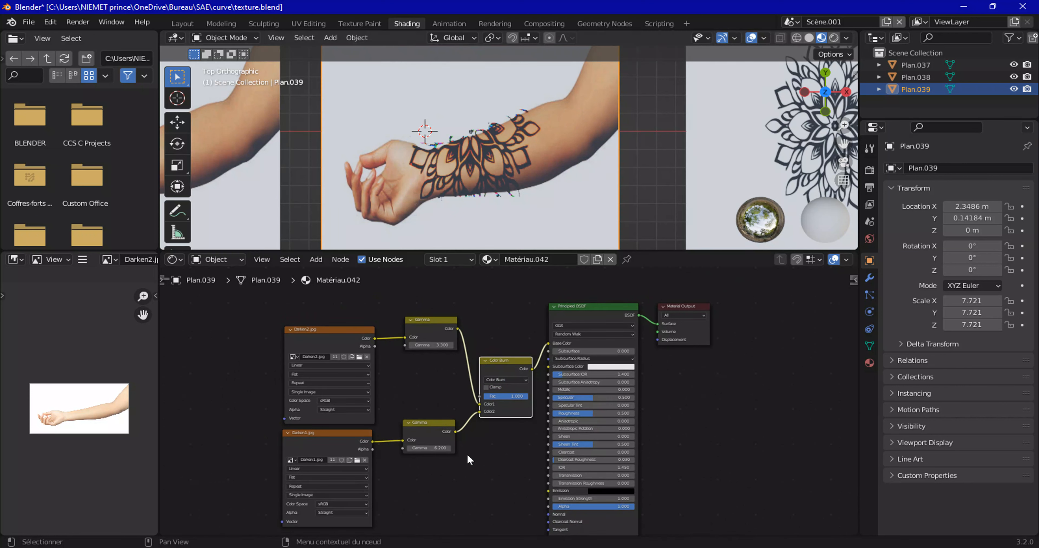
{"action": "scroll", "coordinate": [481, 454], "scroll_direction": "up", "scroll_amount": 3}
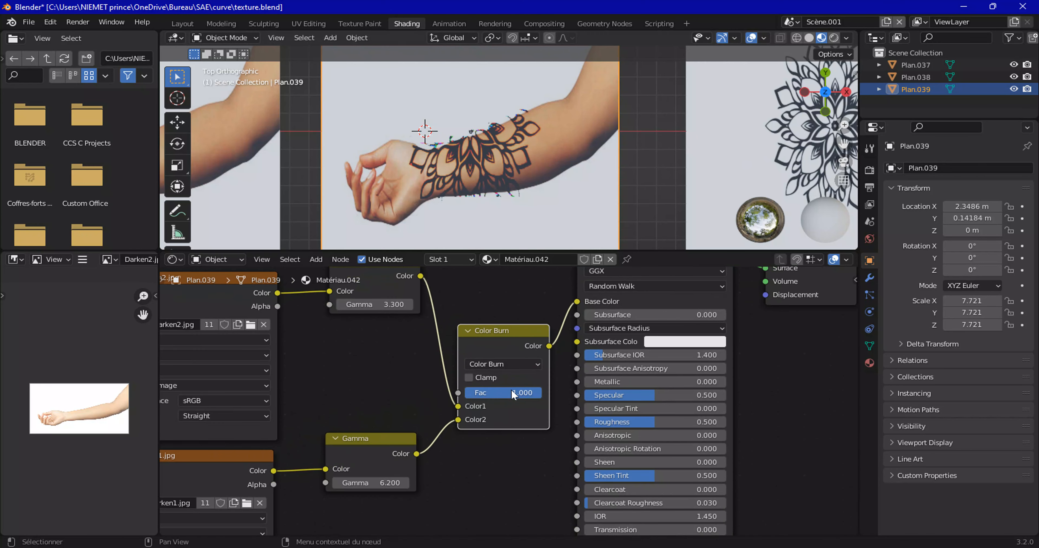
{"action": "mouse_move", "coordinate": [514, 394]}
{"action": "left_mouse_down"}
{"action": "mouse_move", "coordinate": [493, 395]}
{"action": "mouse_move", "coordinate": [510, 394]}
{"action": "left_mouse_up"}
{"action": "scroll", "coordinate": [510, 247], "scroll_direction": "up", "scroll_amount": 5}
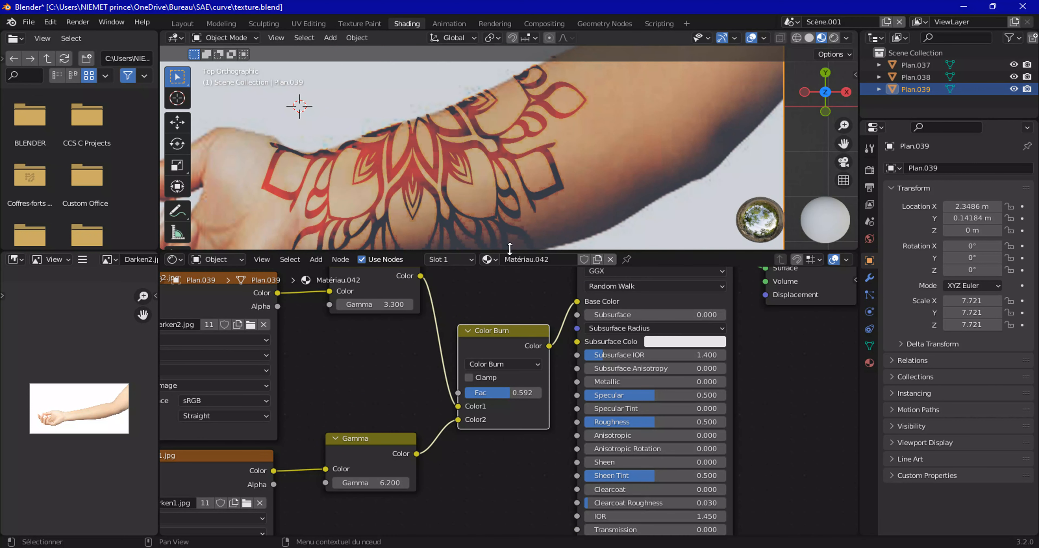
{"action": "scroll", "coordinate": [509, 246], "scroll_direction": "down", "scroll_amount": 5}
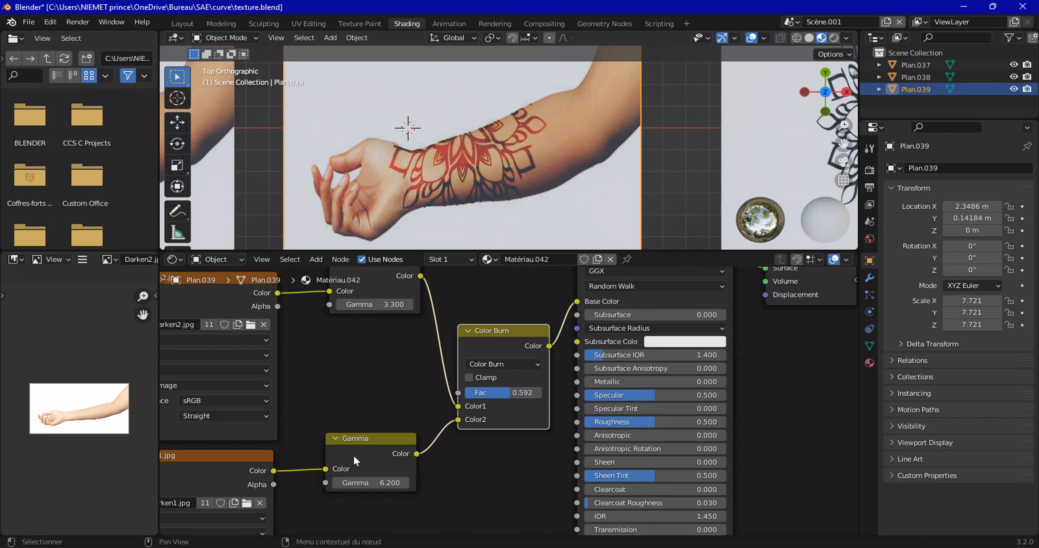
Set the mandala's Gamma to 8.800 and the arm's Gamma to 1.400, with the Color Burn factor at 0.975.
{"action": "mouse_move", "coordinate": [357, 483]}
{"action": "left_mouse_down"}
{"action": "mouse_move", "coordinate": [404, 483]}
{"action": "mouse_move", "coordinate": [232, 483]}
{"action": "mouse_move", "coordinate": [366, 477]}
{"action": "left_mouse_up"}
{"action": "left_click_drag", "start_coordinate": [388, 304], "coordinate": [359, 304]}
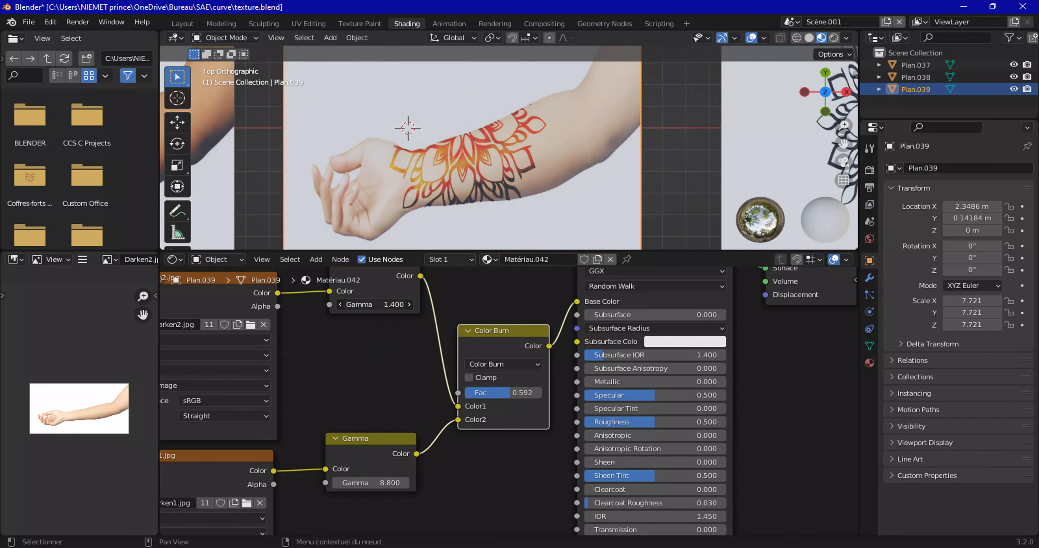
{"action": "left_click_drag", "start_coordinate": [485, 392], "coordinate": [515, 392]}
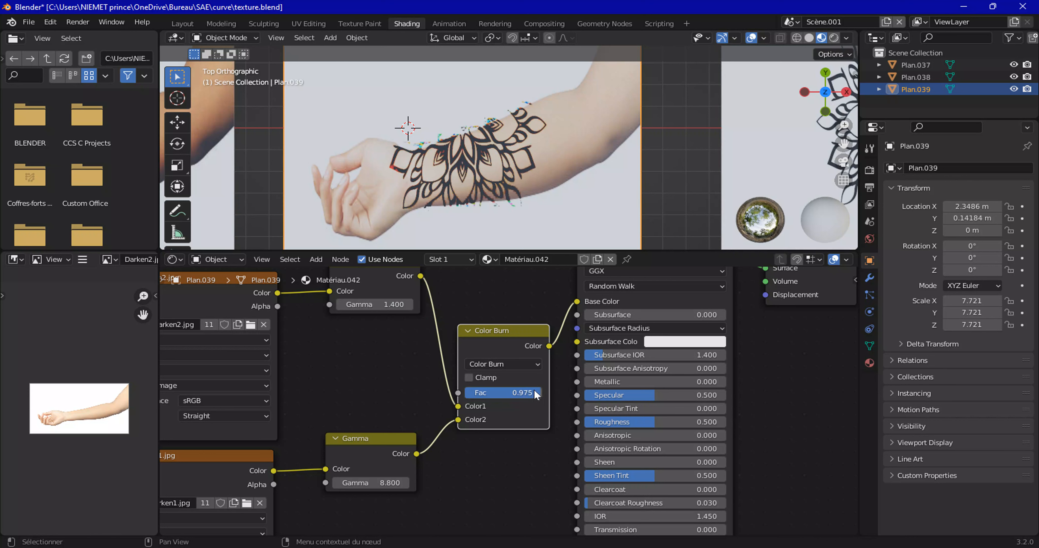
Set the arm's Gamma to 0.101 and compare the blended plane with the two source planes.
{"action": "left_click_drag", "start_coordinate": [375, 304], "coordinate": [412, 305]}
{"action": "left_click", "coordinate": [412, 306]}
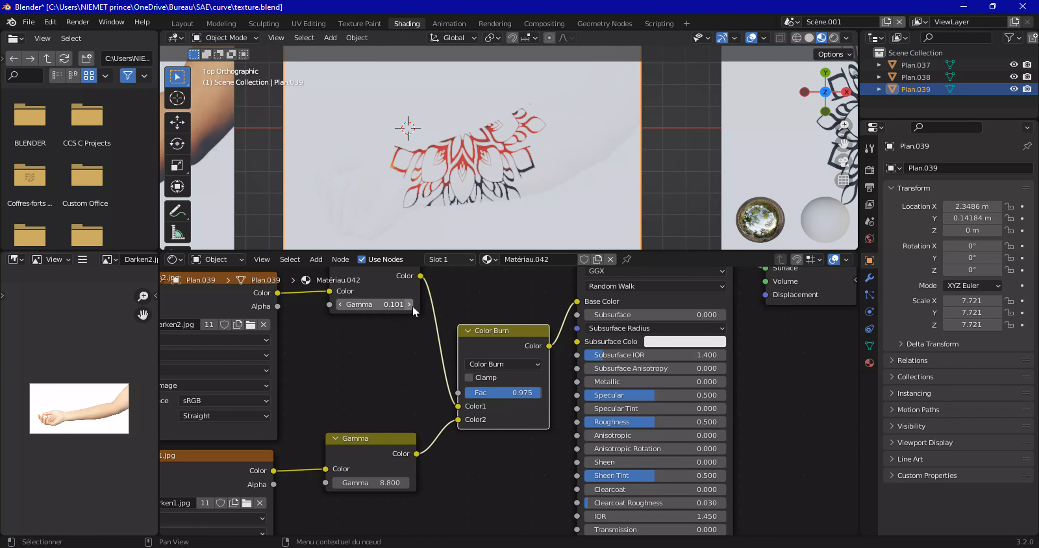
{"action": "left_click", "coordinate": [412, 305]}
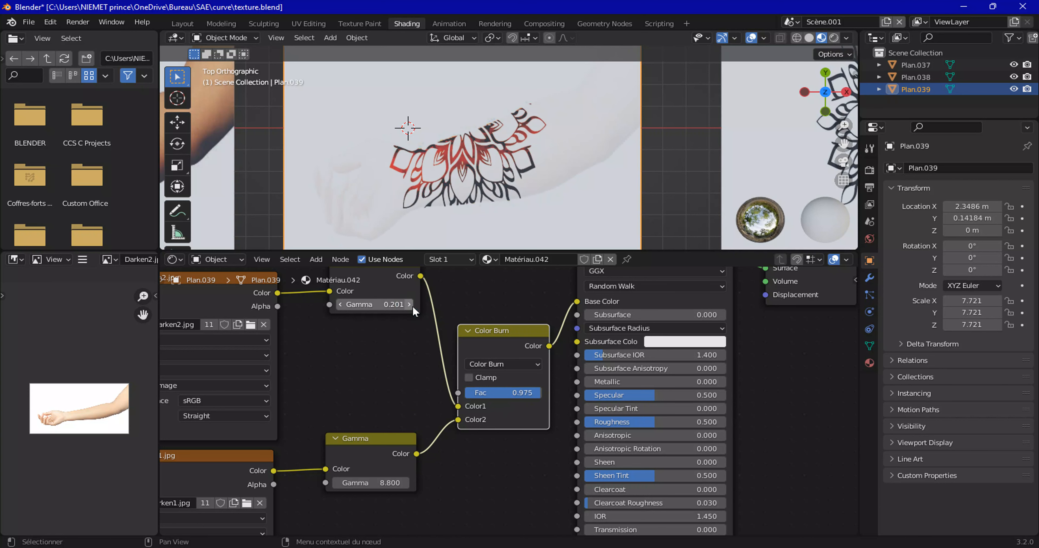
{"action": "left_click", "coordinate": [341, 304]}
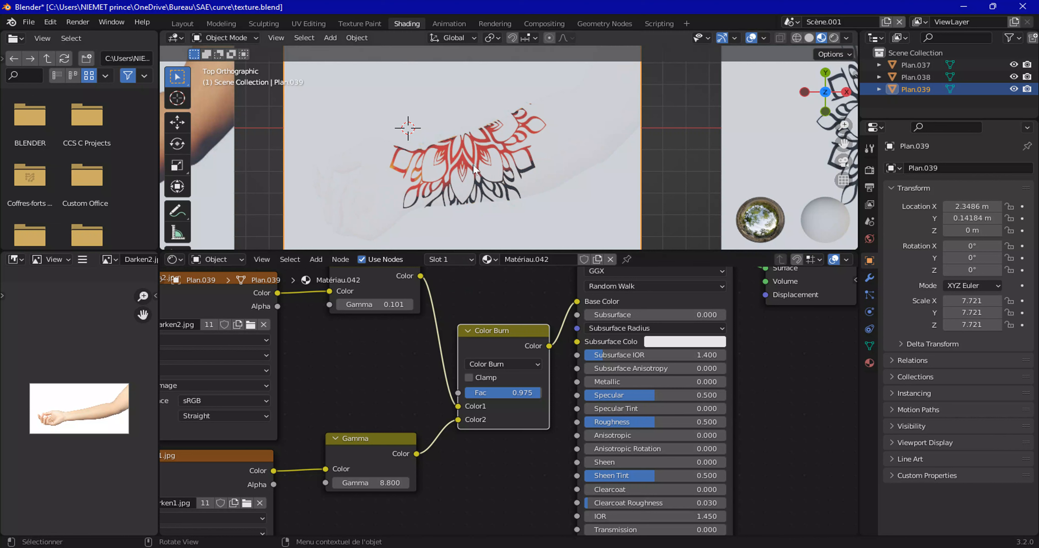
{"action": "scroll", "coordinate": [467, 169], "scroll_direction": "down", "scroll_amount": 2}
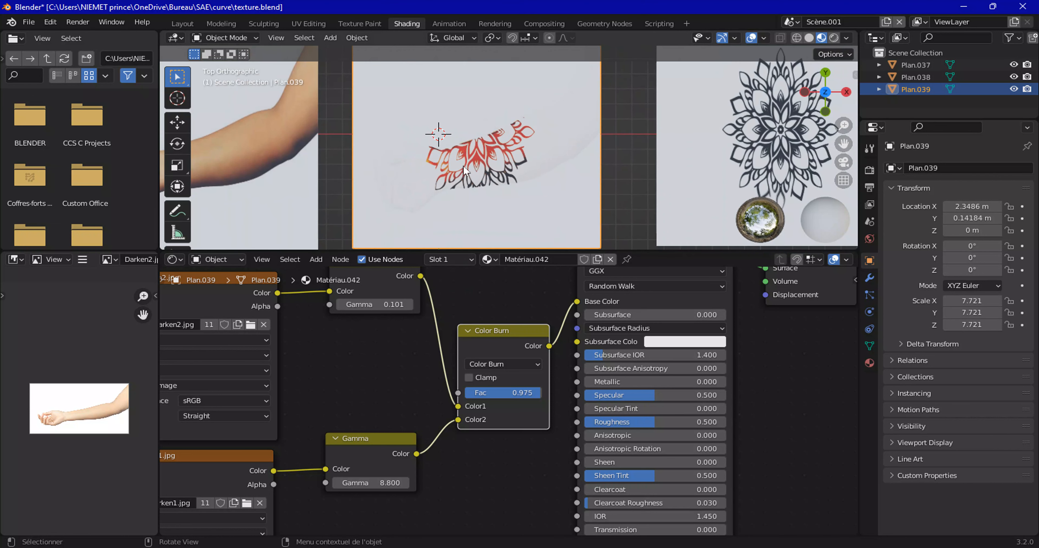
{"action": "scroll", "coordinate": [458, 163], "scroll_direction": "down", "scroll_amount": 2}
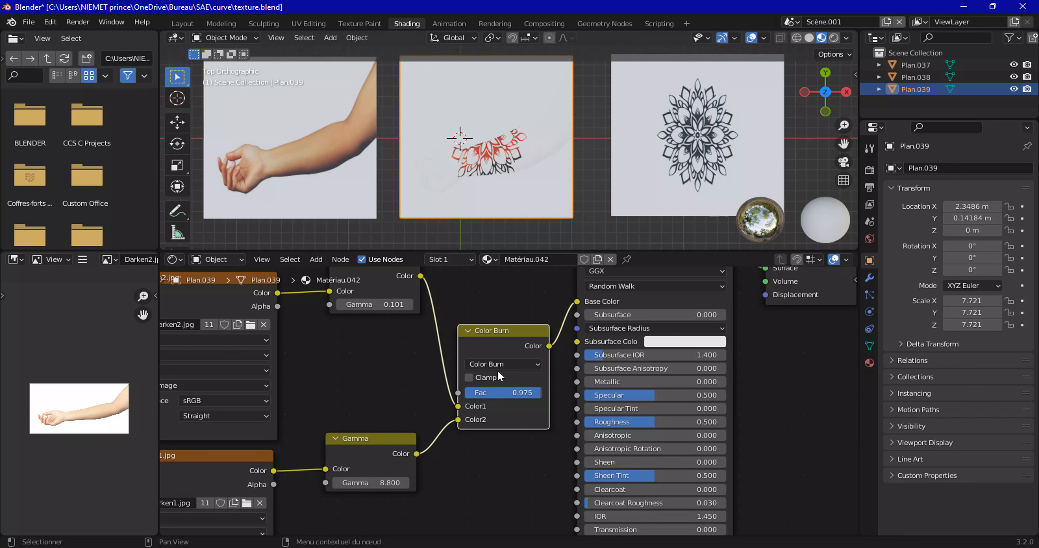
Review the blending modes available for the mix node, keeping Color Burn selected.
{"action": "left_click", "coordinate": [501, 364]}
{"action": "left_click", "coordinate": [520, 364]}
{"action": "left_click", "coordinate": [505, 364]}
{"action": "left_click", "coordinate": [493, 363]}
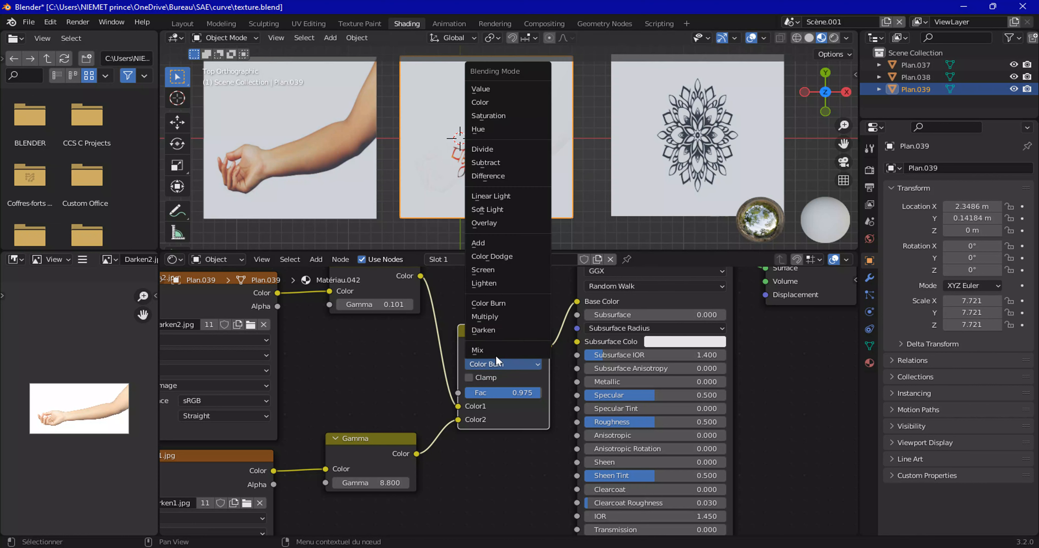
{"action": "left_click", "coordinate": [491, 305]}
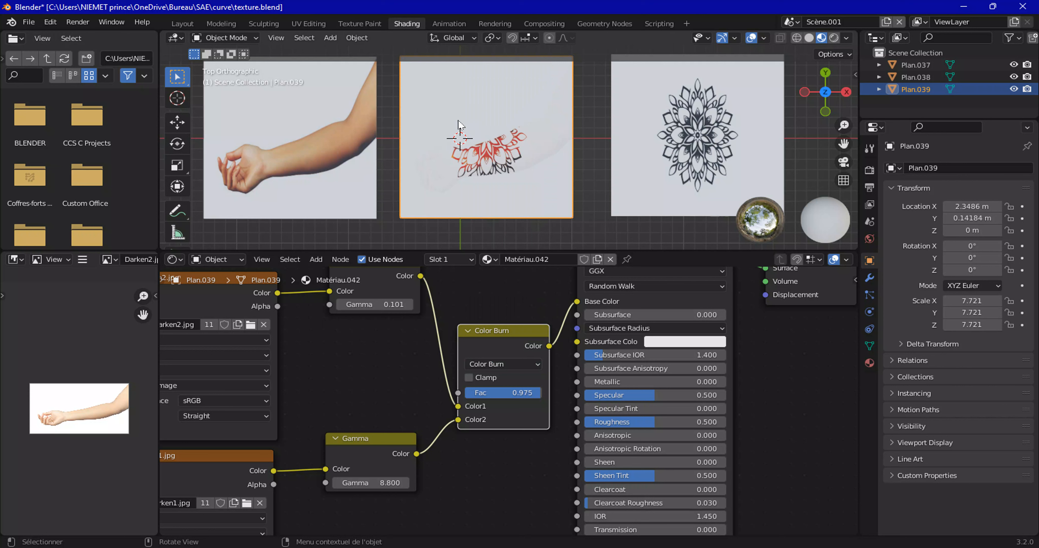
{"action": "left_click", "coordinate": [496, 361]}
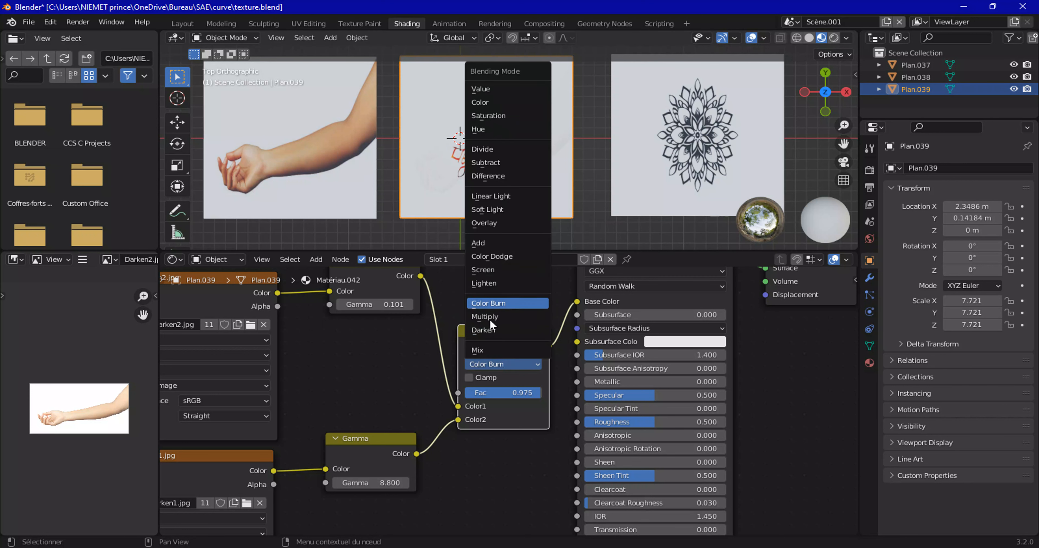